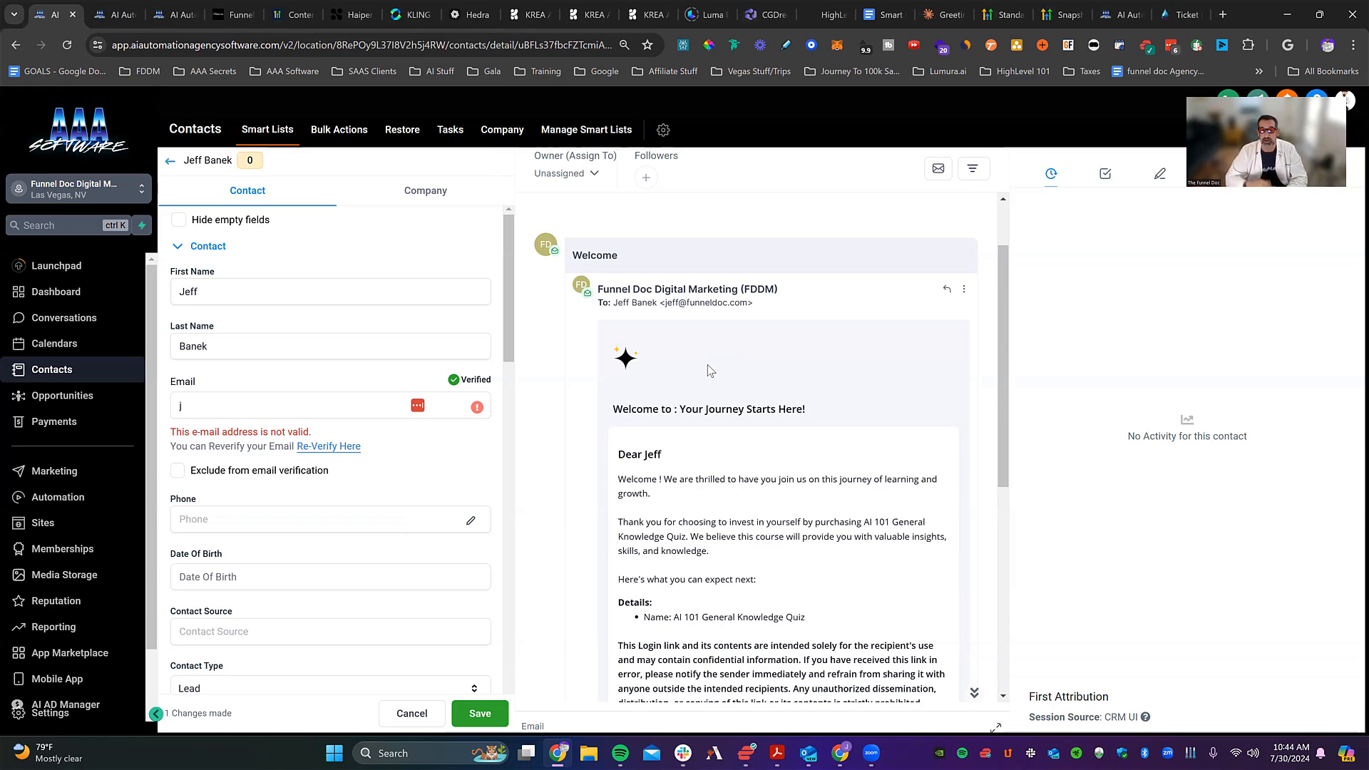
Step: Read through the course welcome e-mail on the contact's record and follow its Login link
scroll(764, 307, "down", 2)
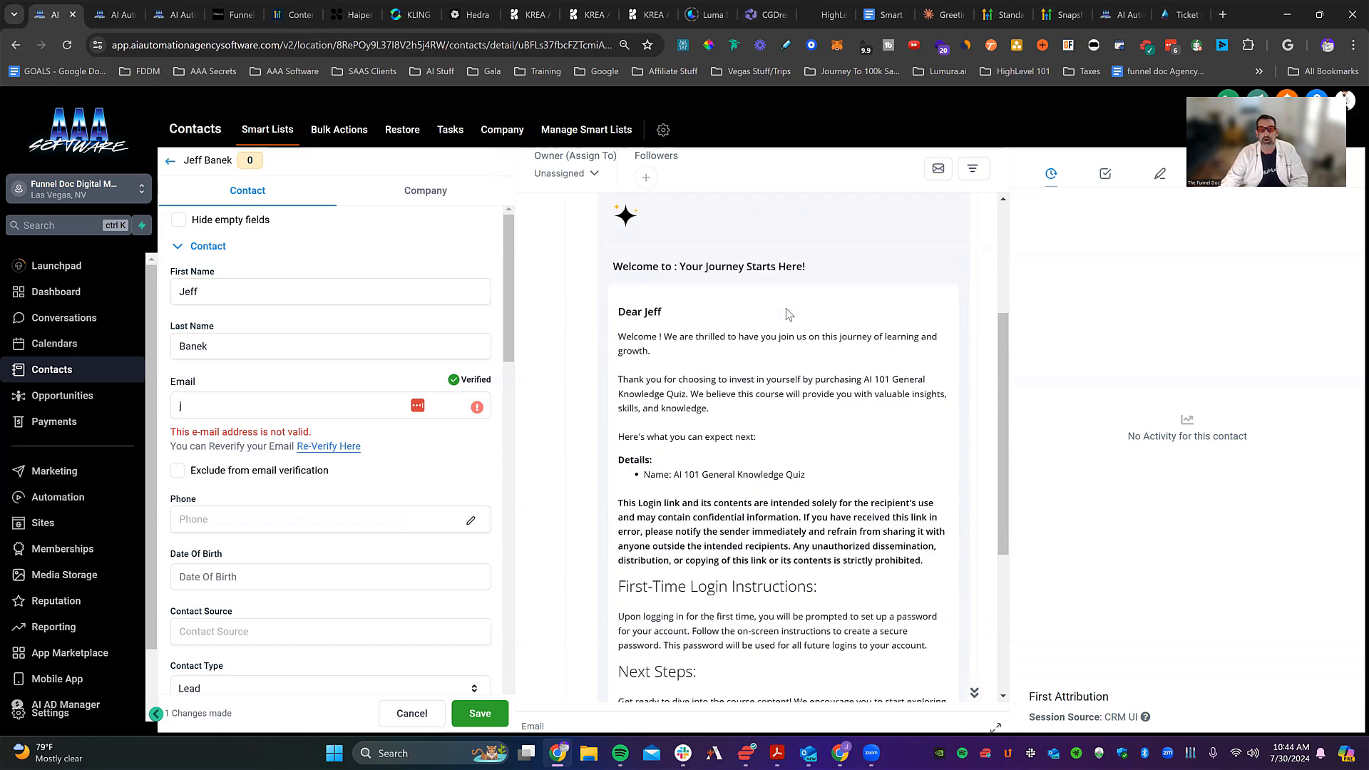
scroll(836, 314, "down", 1)
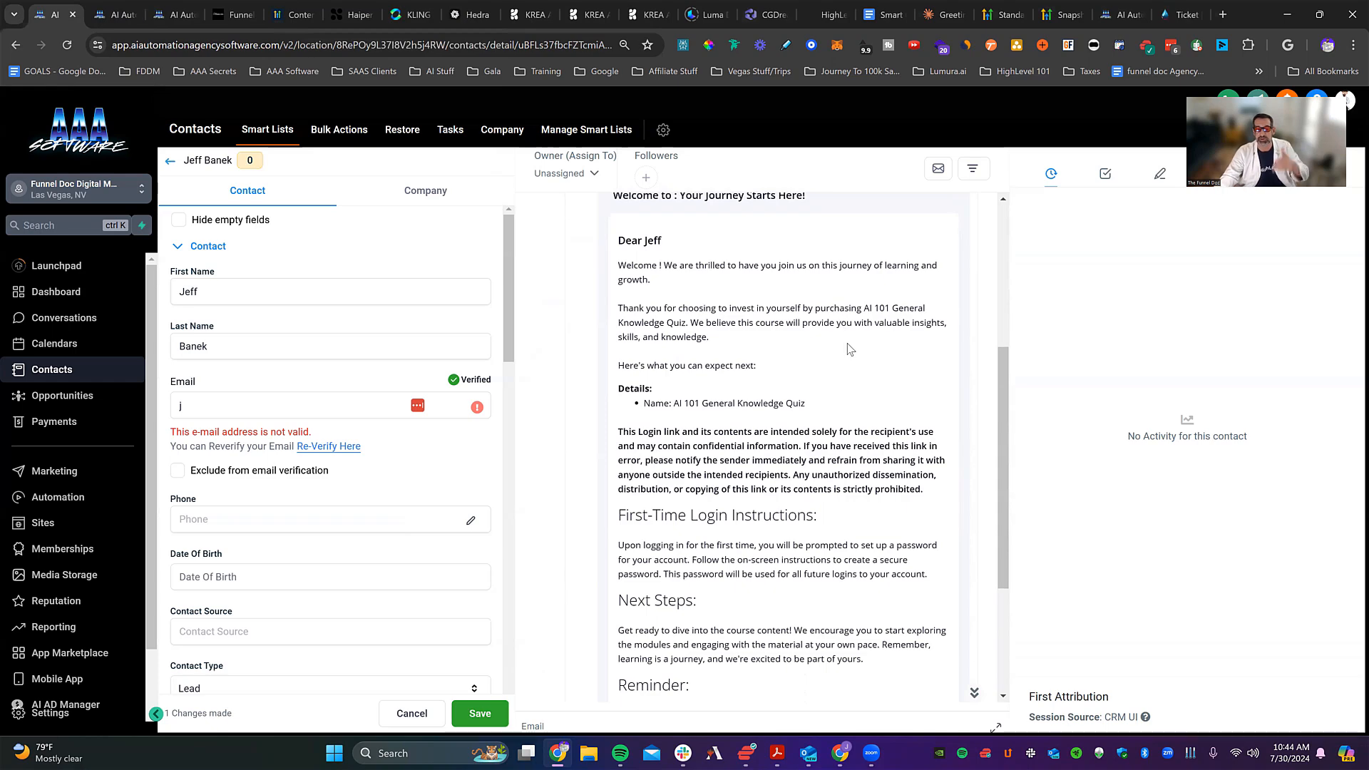
scroll(850, 347, "up", 1)
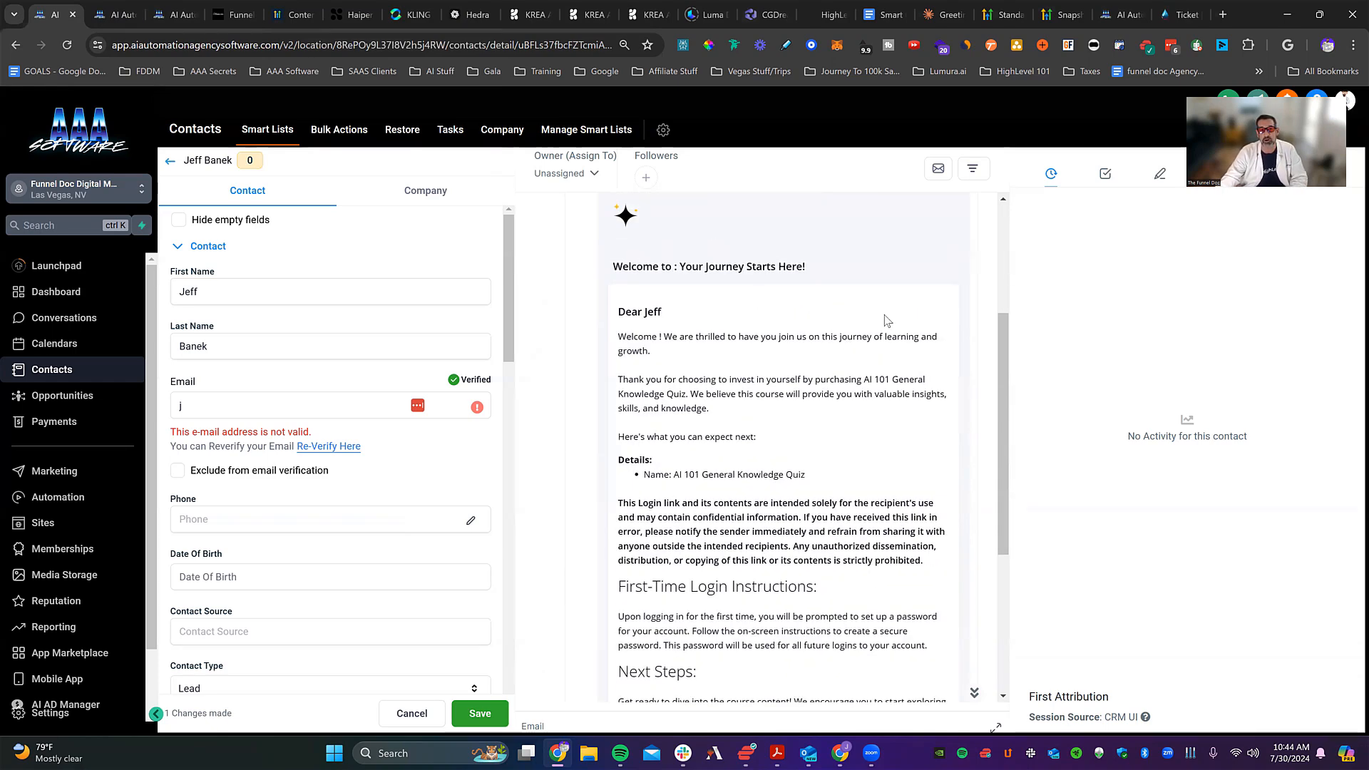
scroll(849, 357, "down", 1)
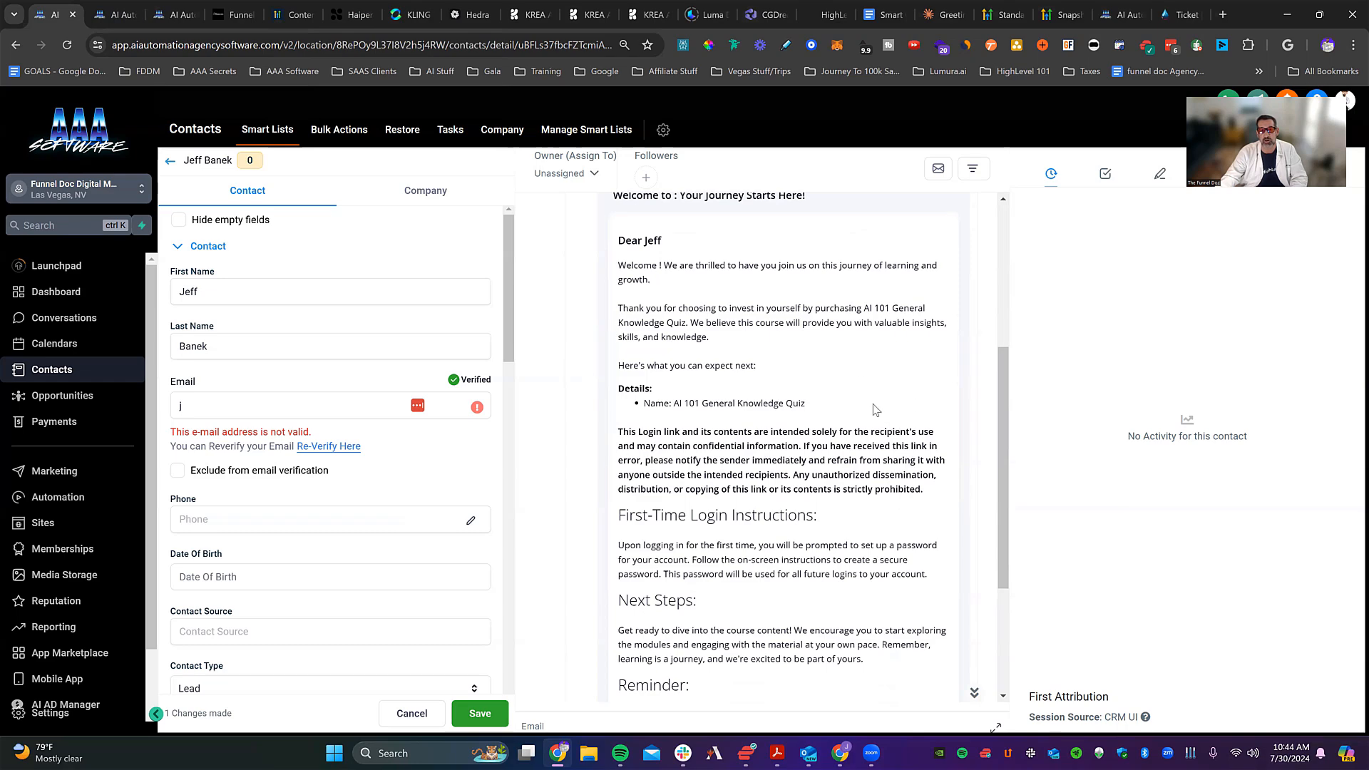
scroll(870, 406, "down", 2)
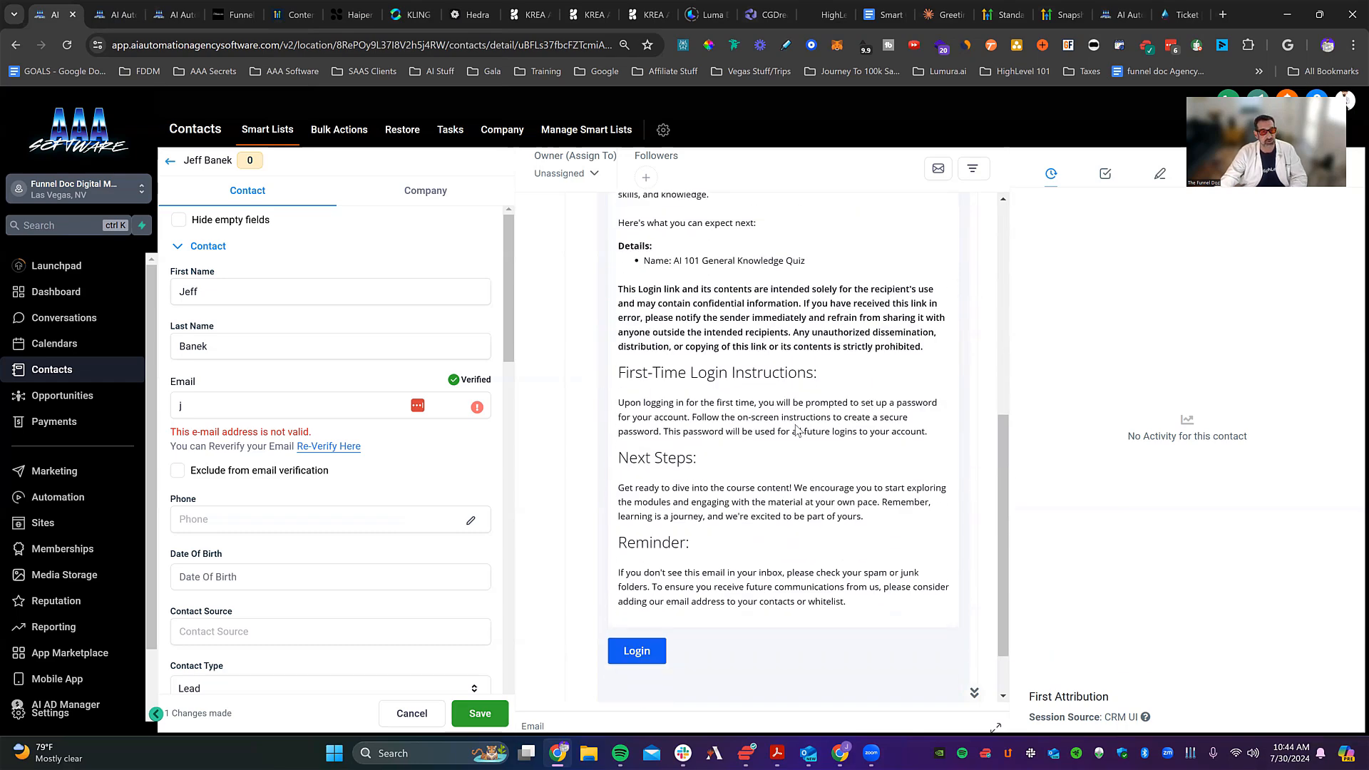
scroll(793, 433, "down", 1)
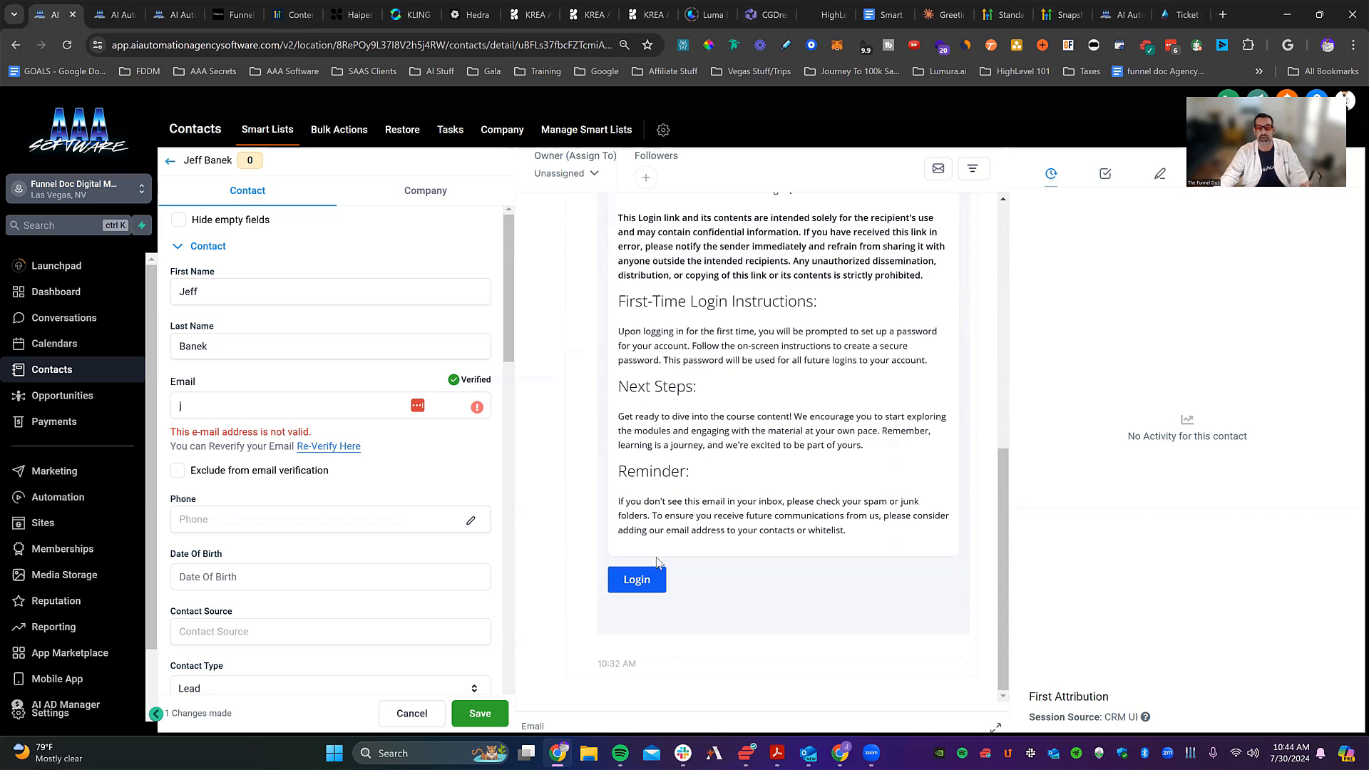
left_click(645, 581)
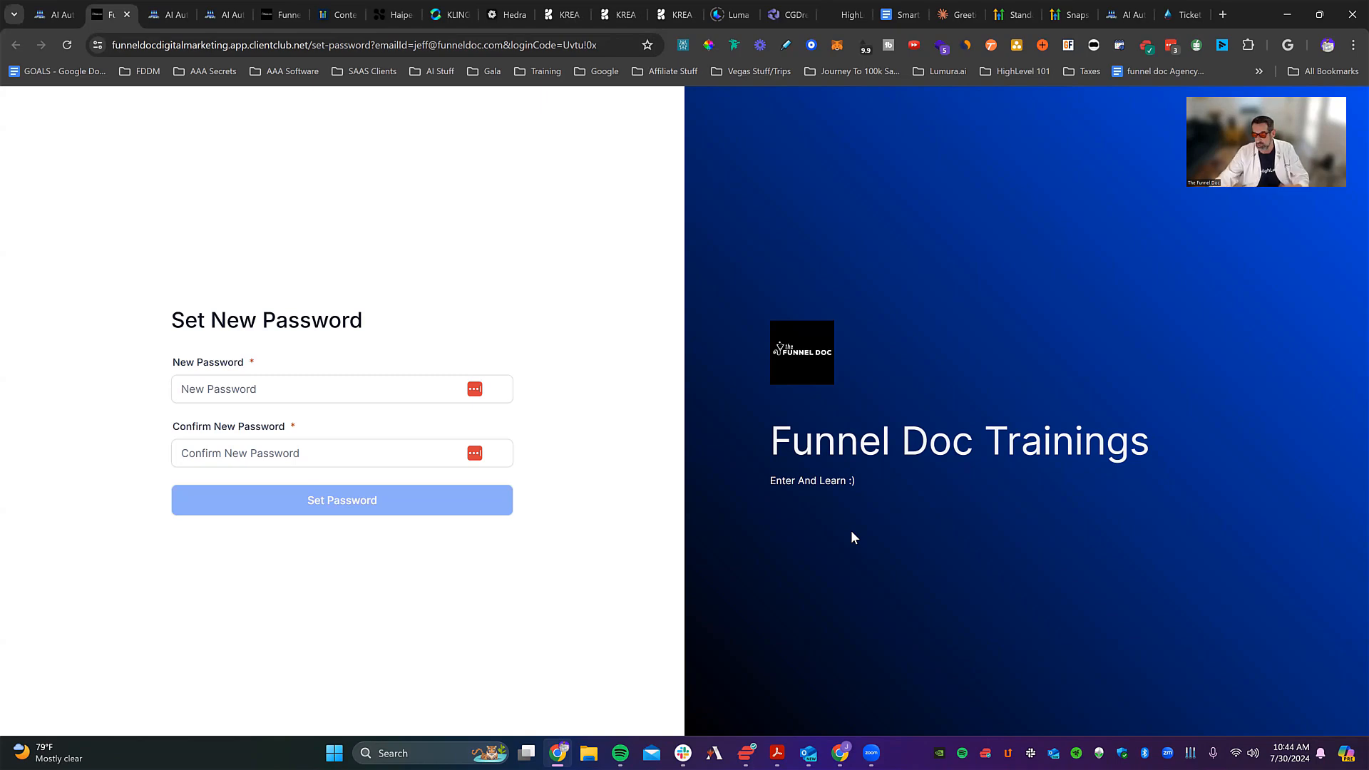
Step: Set the suggested password as the new and confirmed password for the training portal, and decline saving it in LastPass
left_click(373, 390)
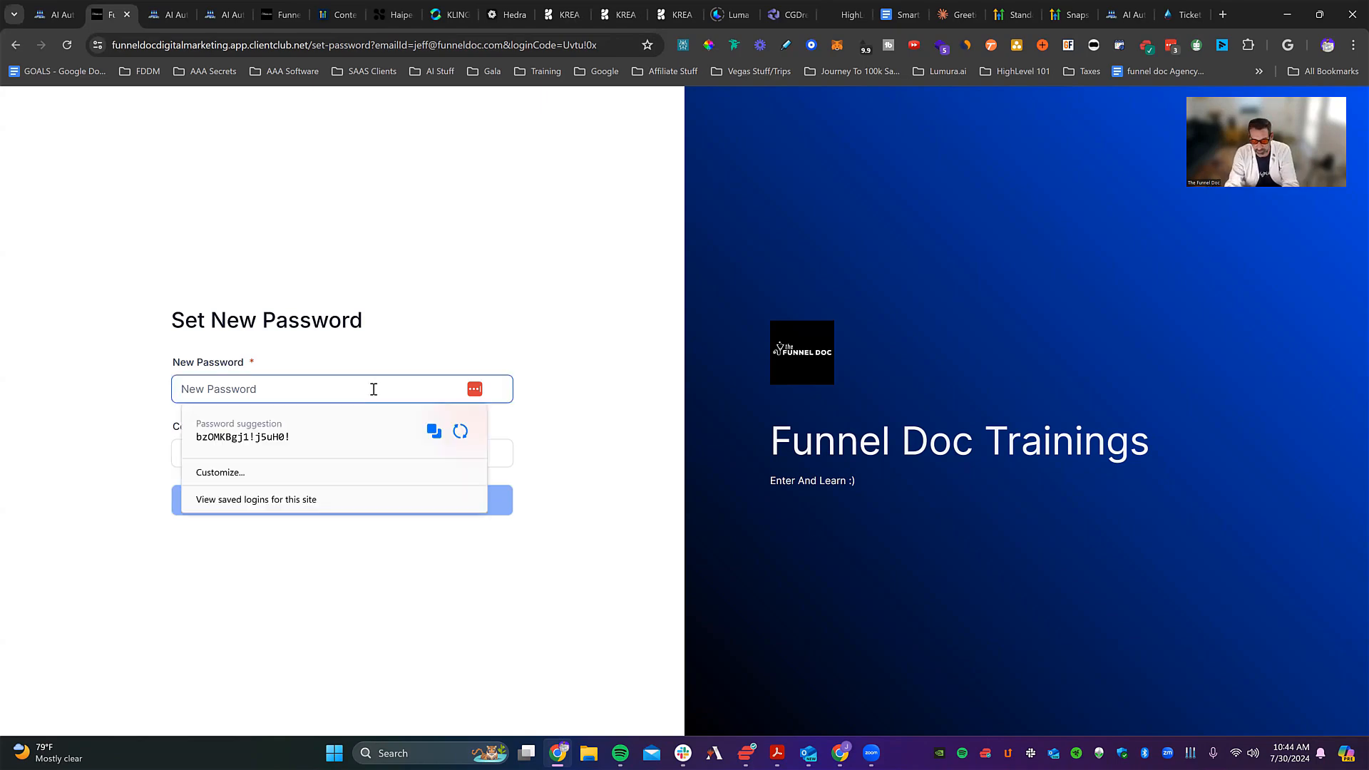
left_click(242, 432)
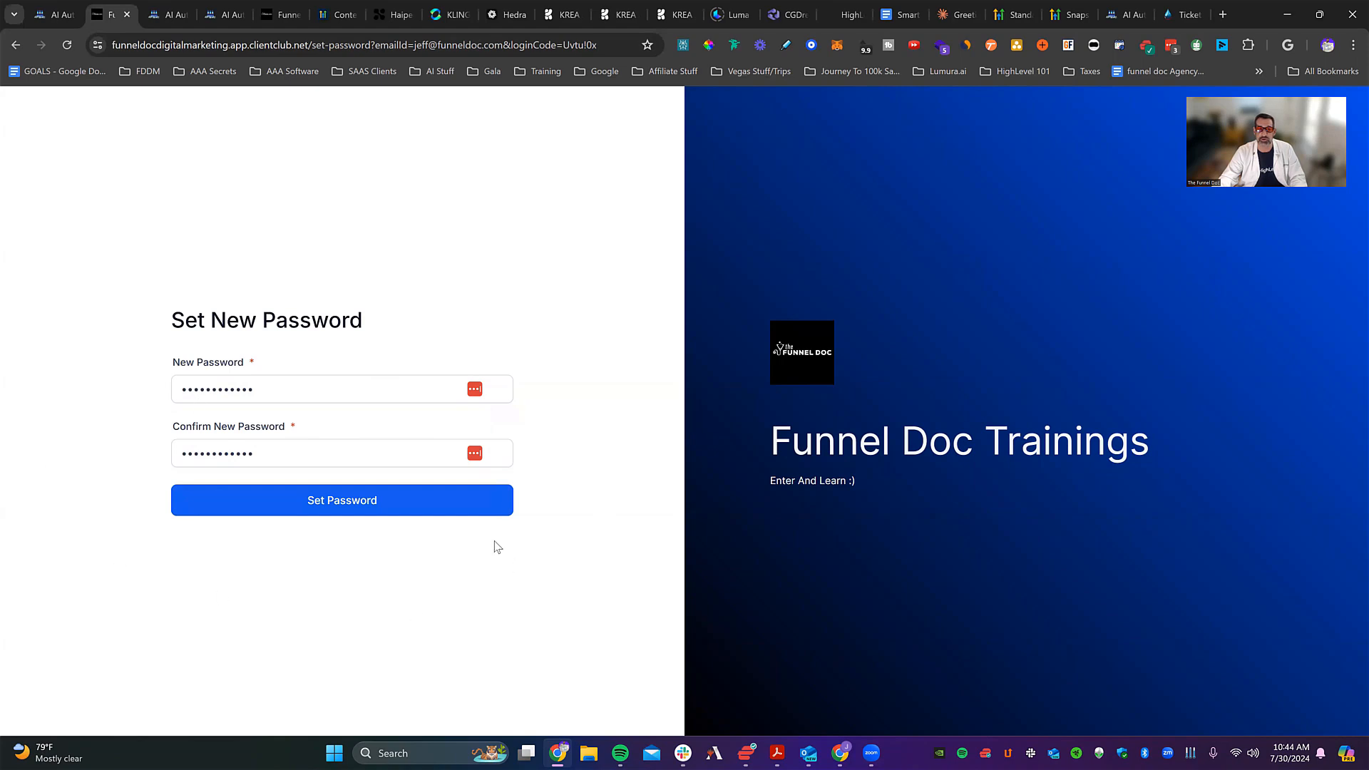
left_click(348, 513)
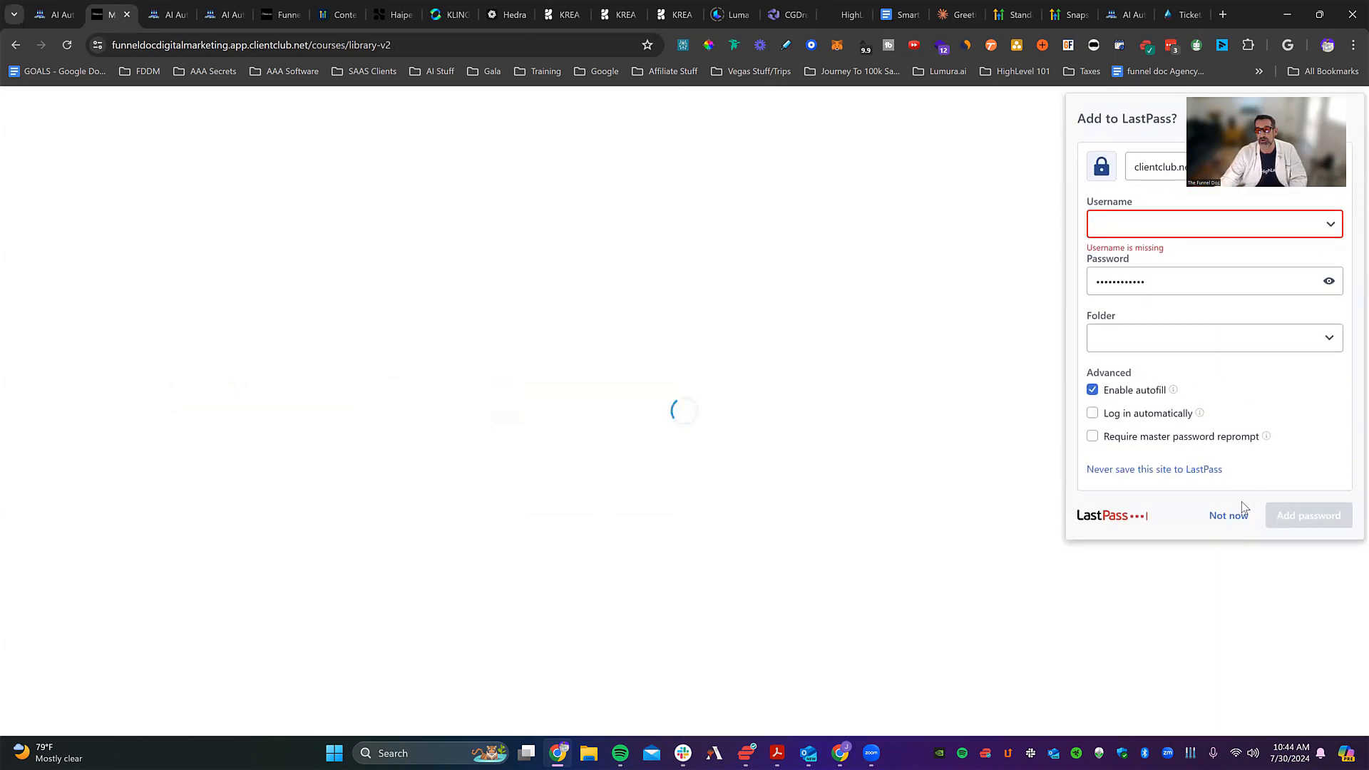
left_click(1231, 520)
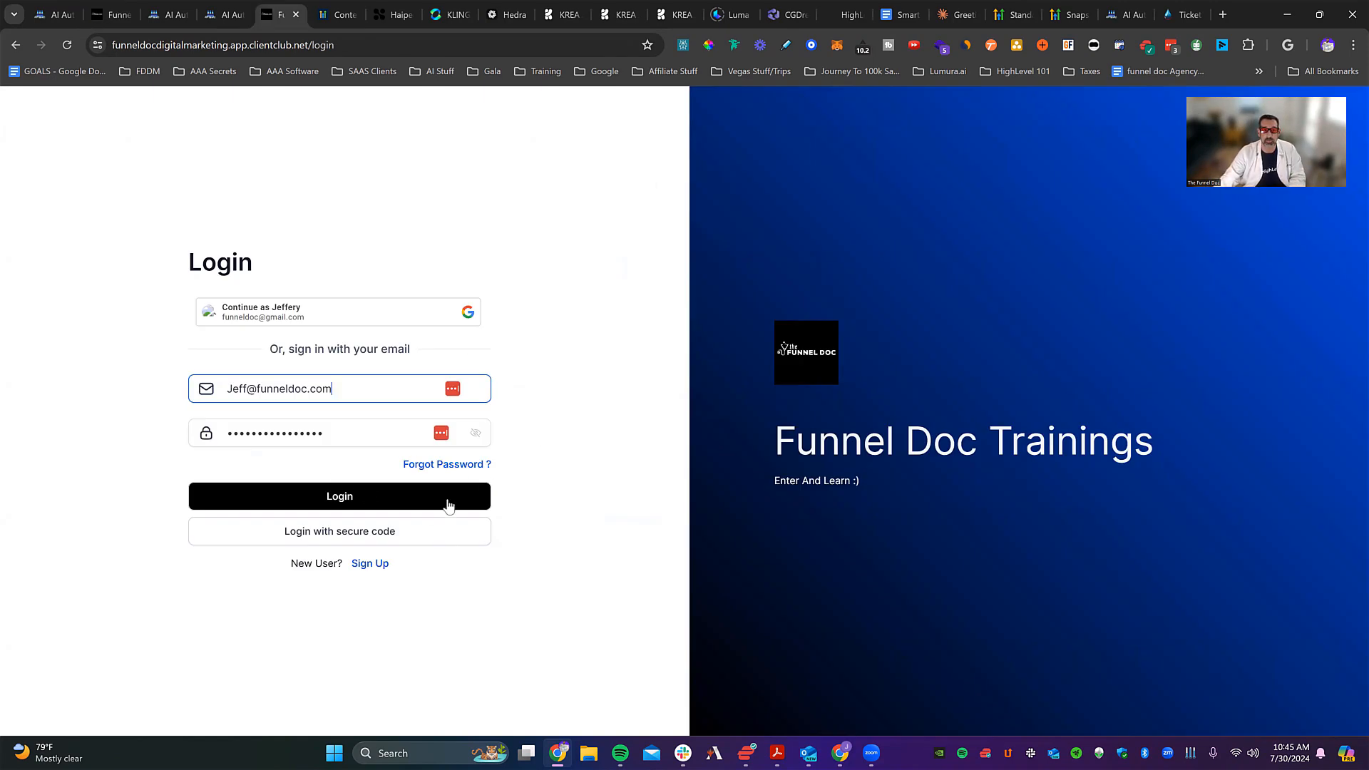
Step: Request a password reset from the Funnel Doc Trainings login page with the account's e-mail address
left_click(426, 464)
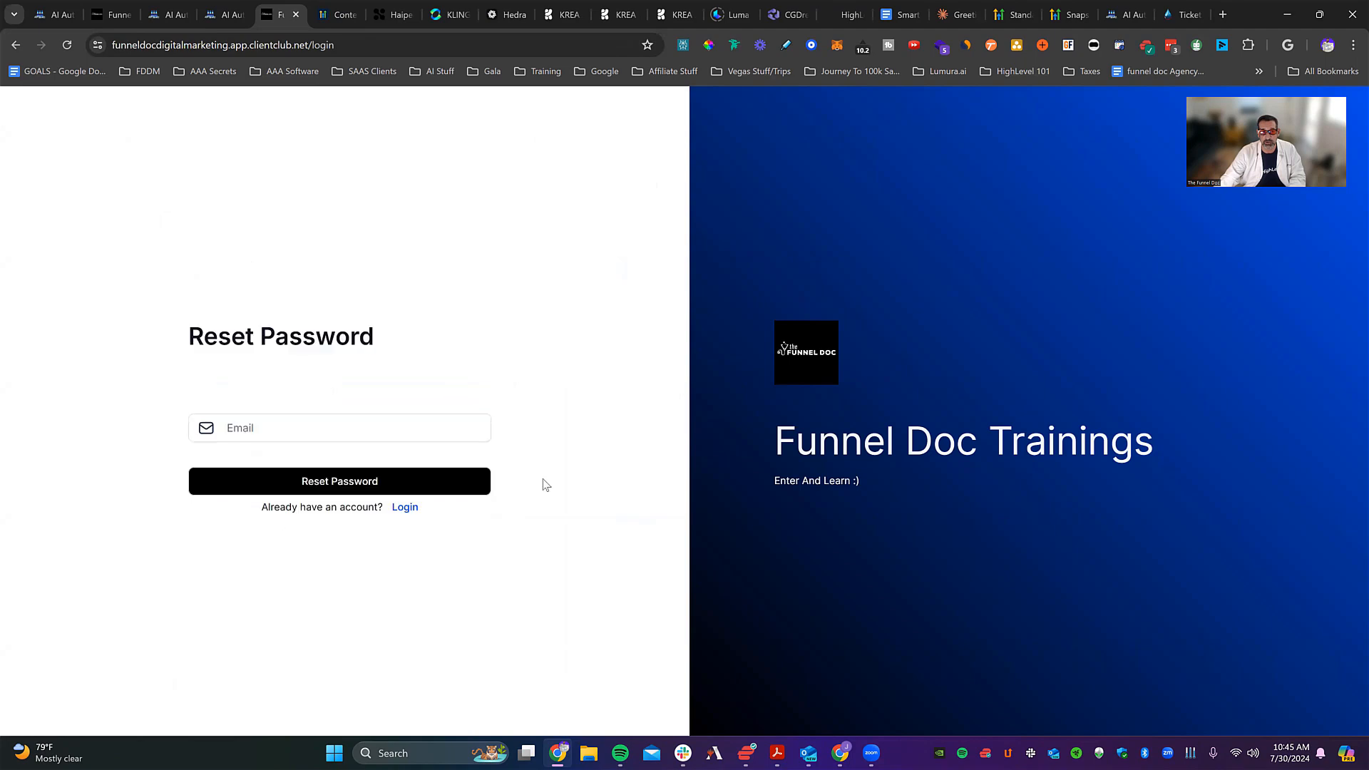
left_click(319, 419)
key("ctrl+v")
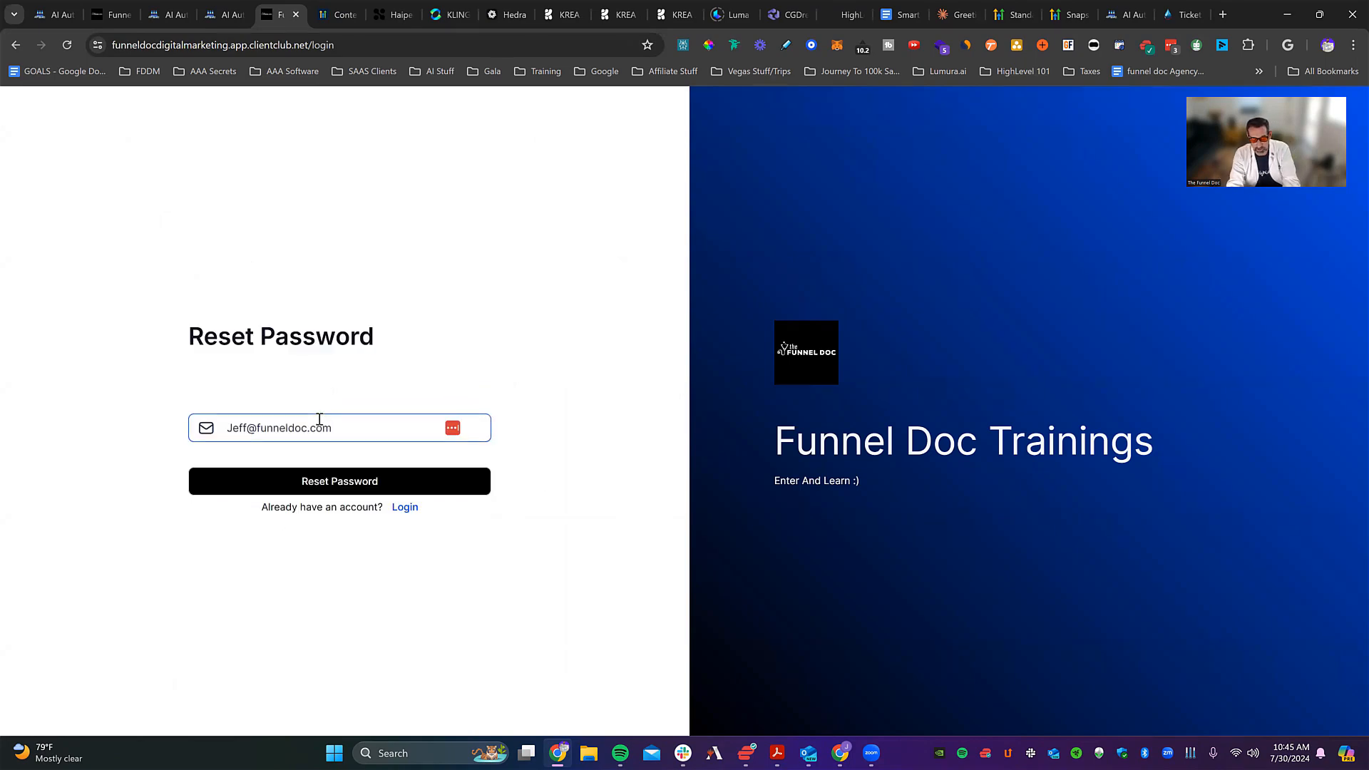
type("jeff")
key("BackSpace")
key("BackSpace")
key("BackSpace")
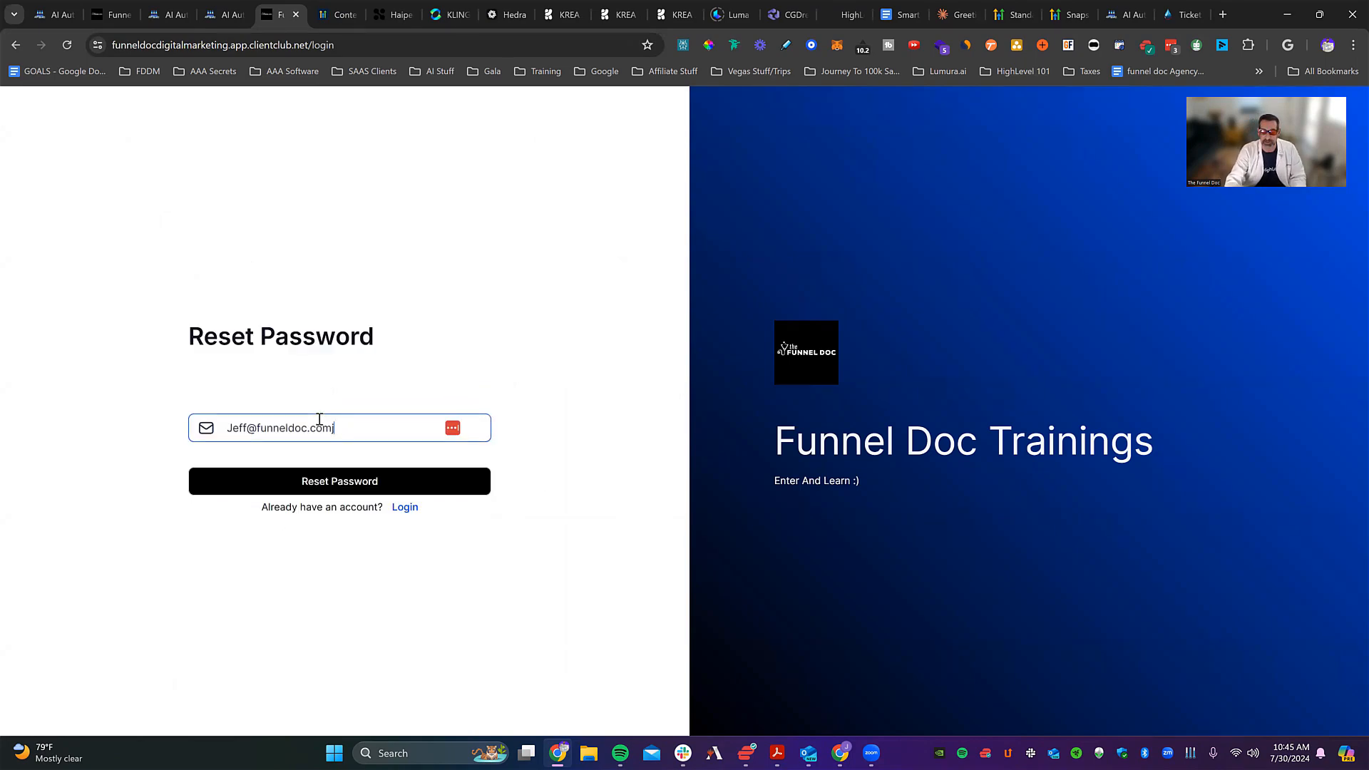
key("BackSpace")
left_click(606, 279)
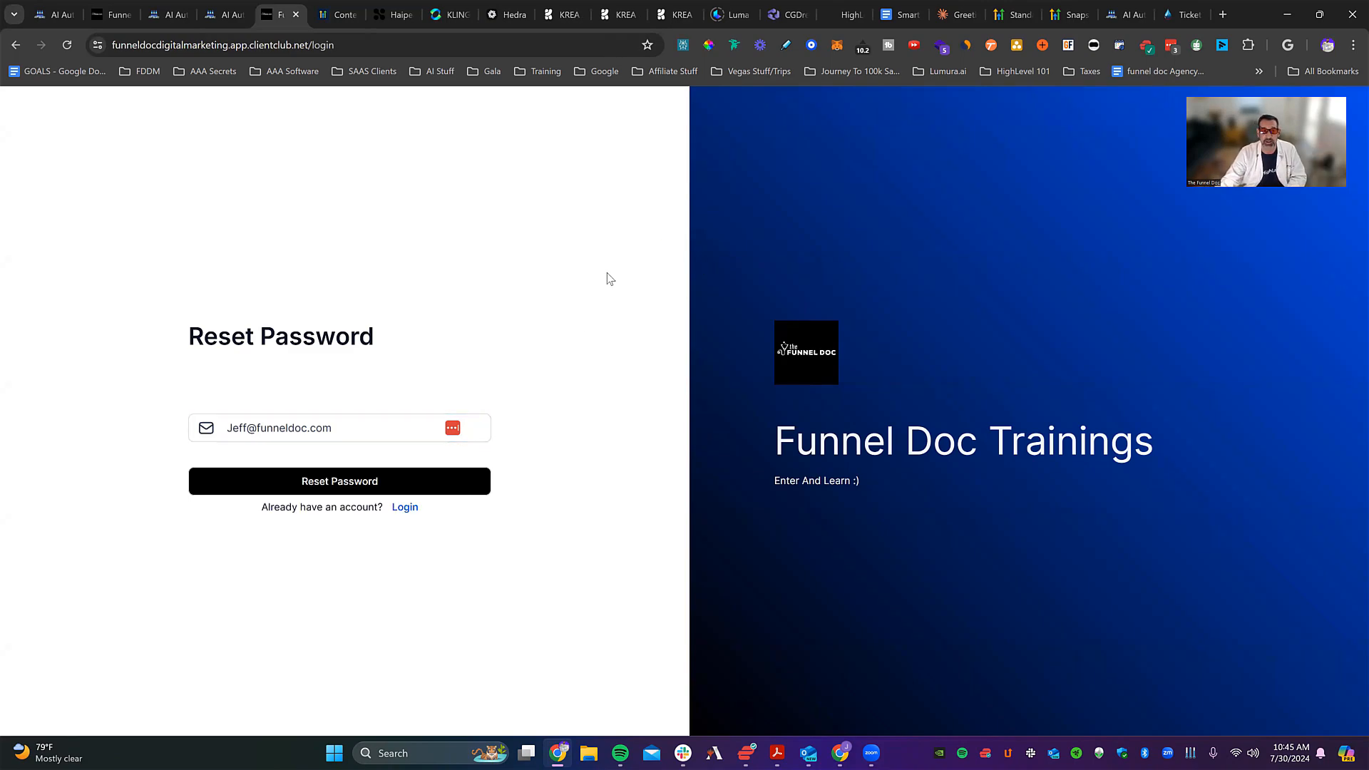
left_click(300, 496)
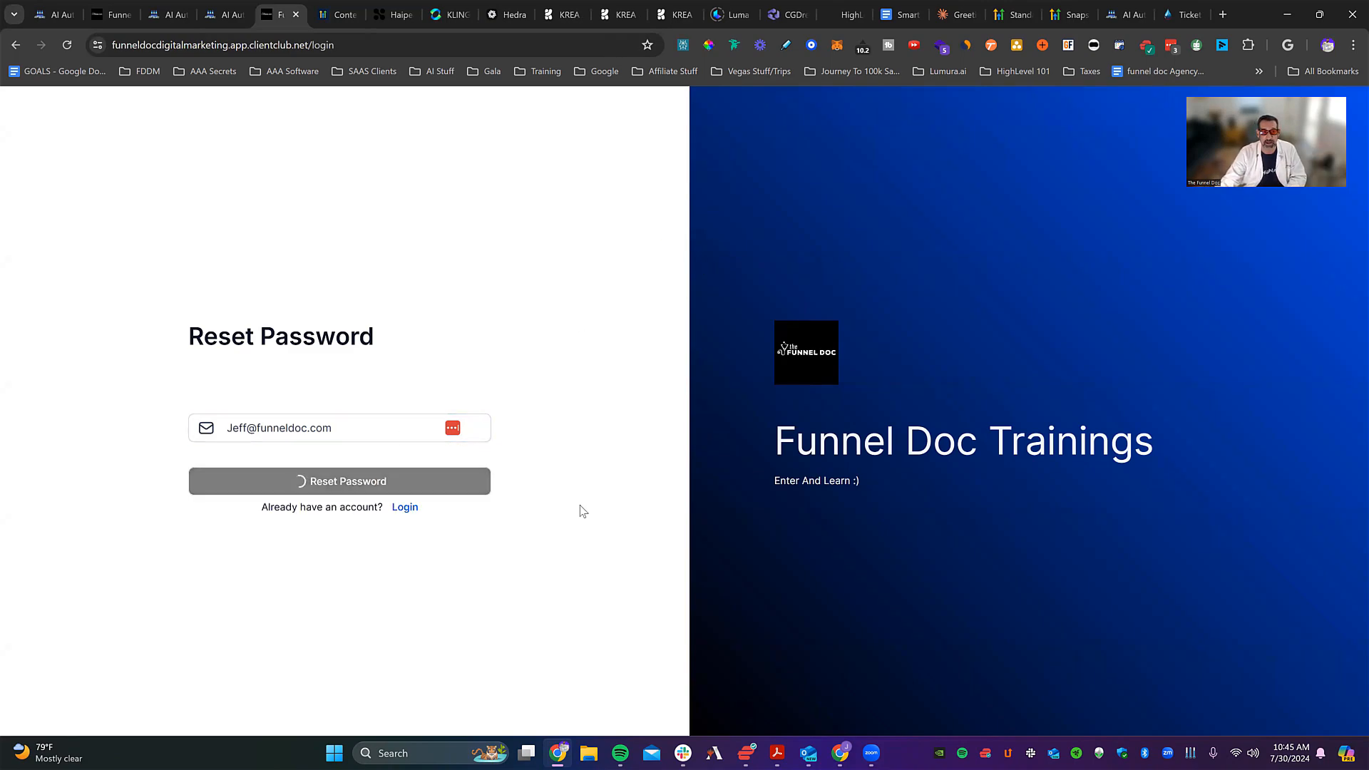
Step: Switch to Outlook, review the portal name and expiry note in the reset e-mail, and follow its Reset Password link
key("alt+Tab")
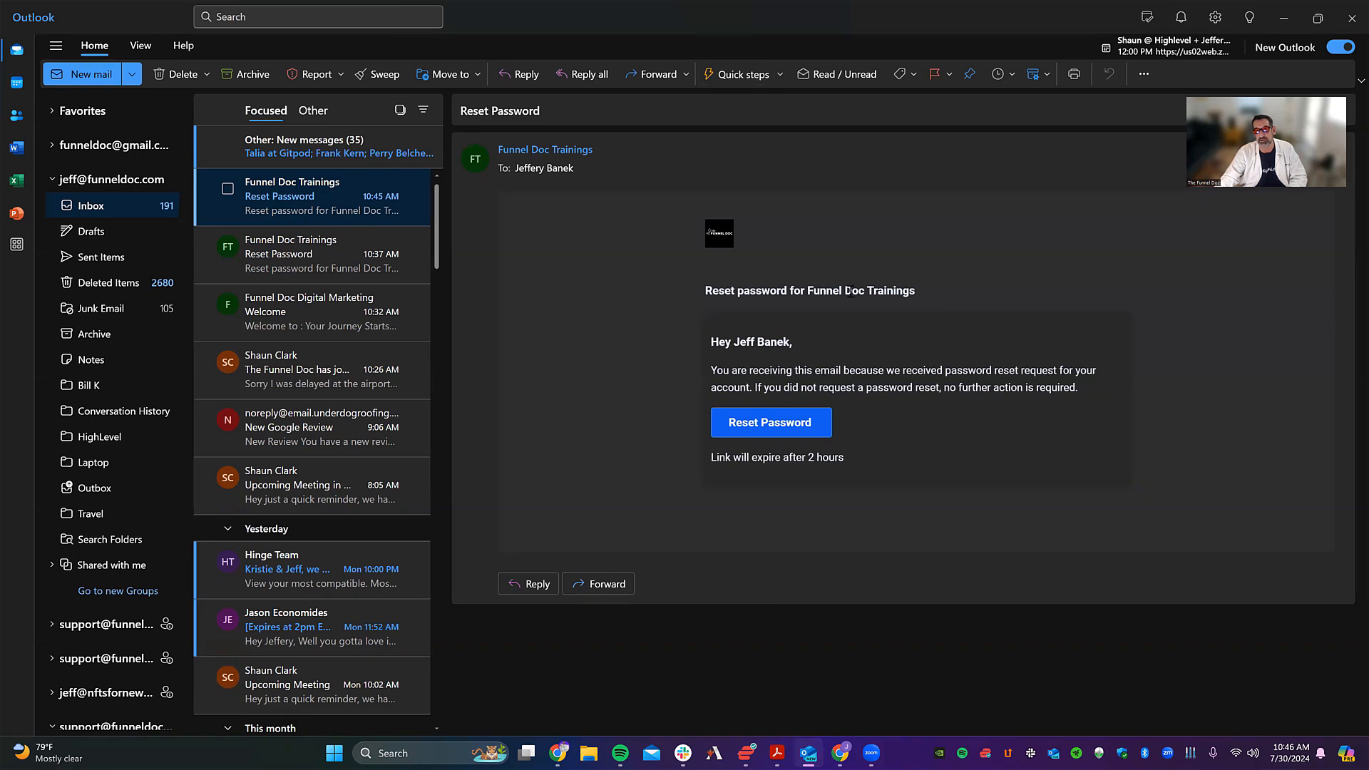
left_click_drag(950, 289, 807, 291)
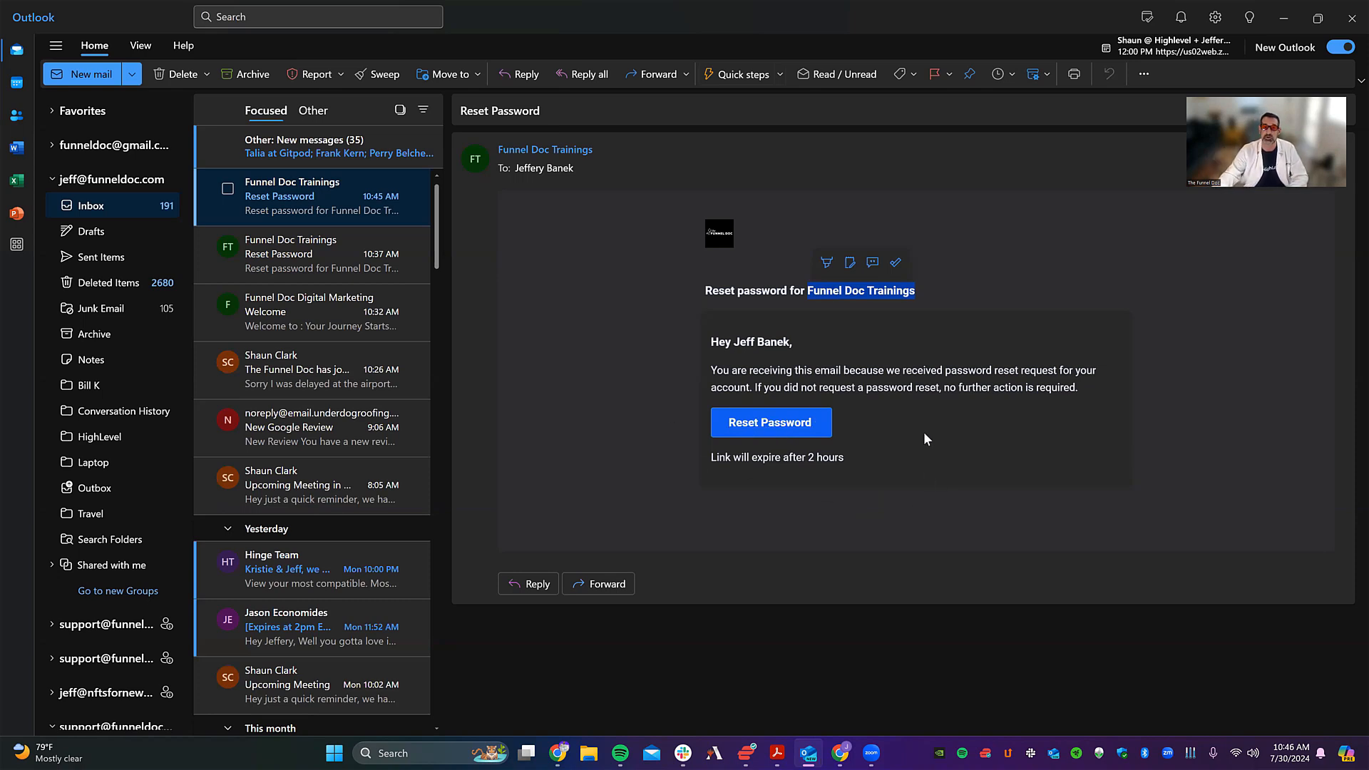
left_click_drag(862, 454, 701, 462)
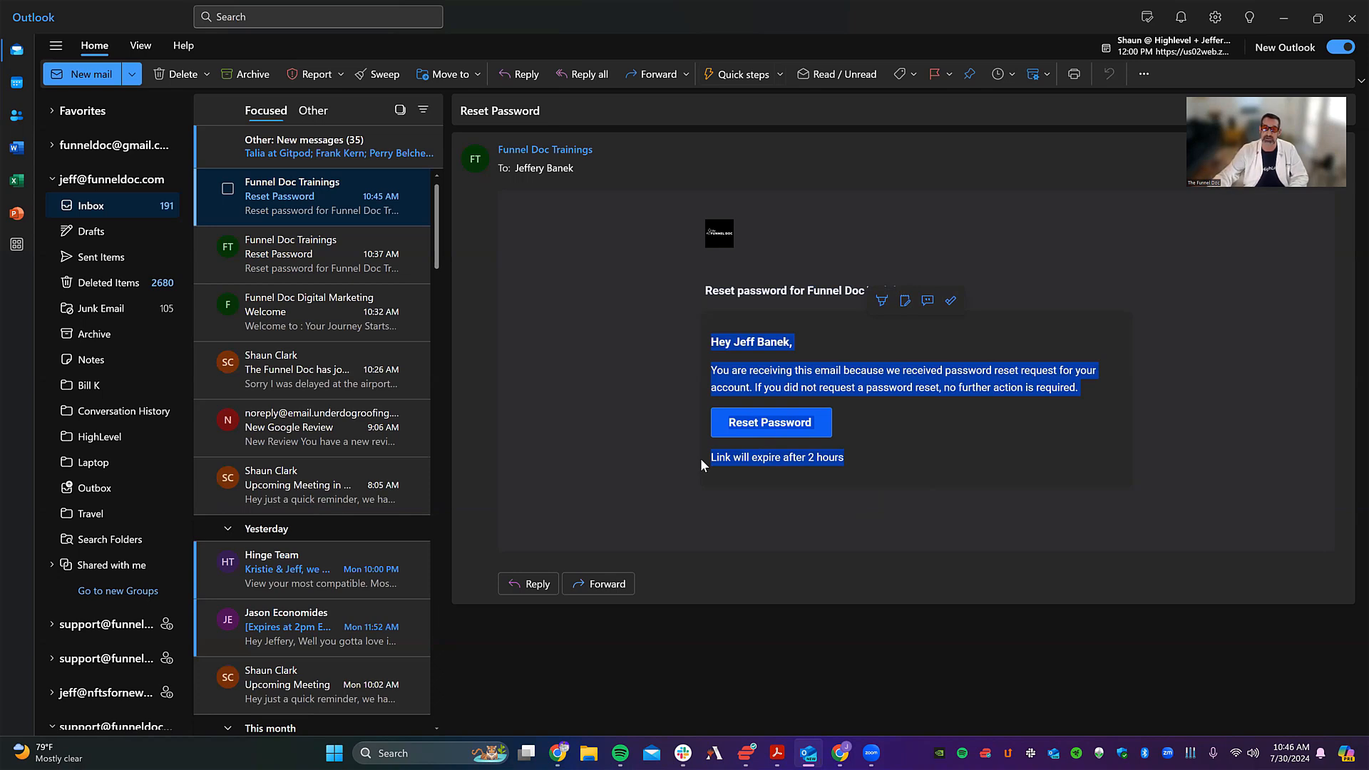
left_click(757, 424)
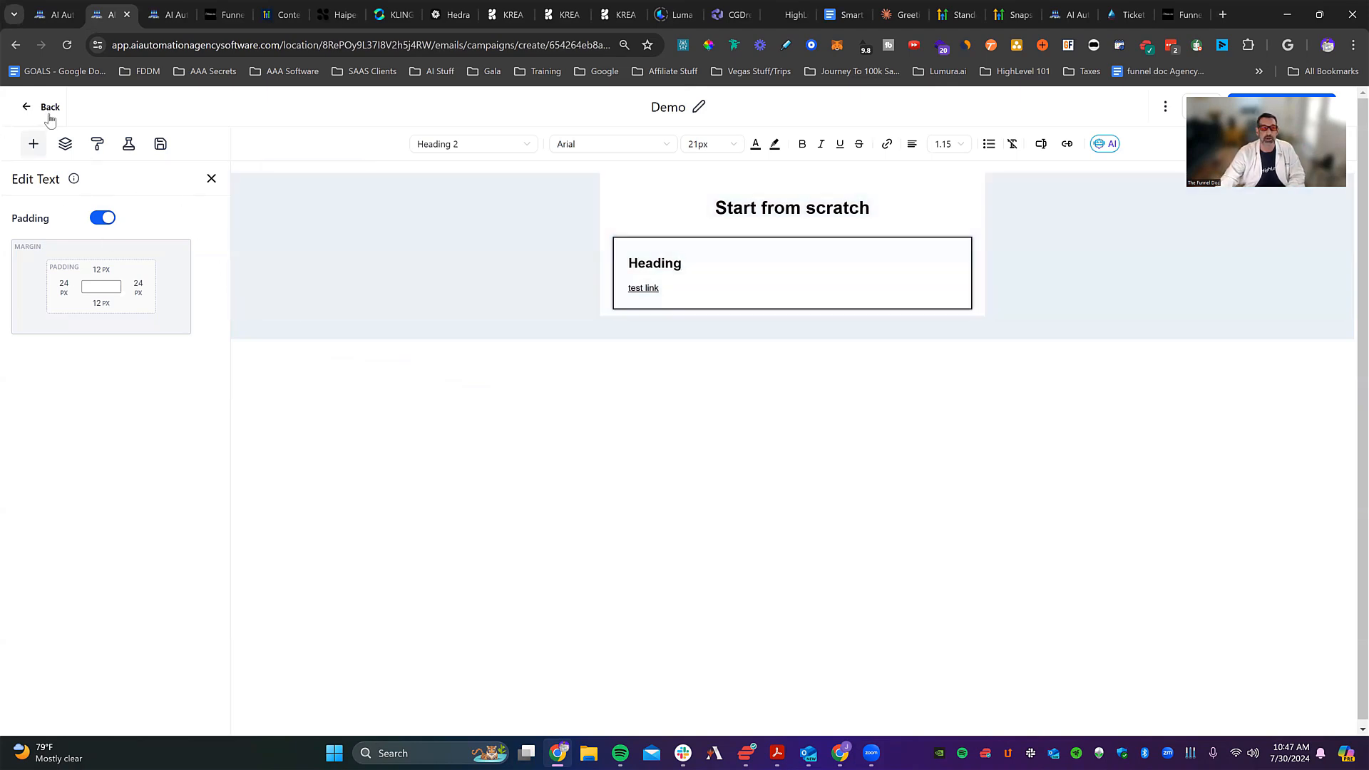
Step: Leave the Demo campaign and create a new email campaign from the "New Template" template
left_click(19, 107)
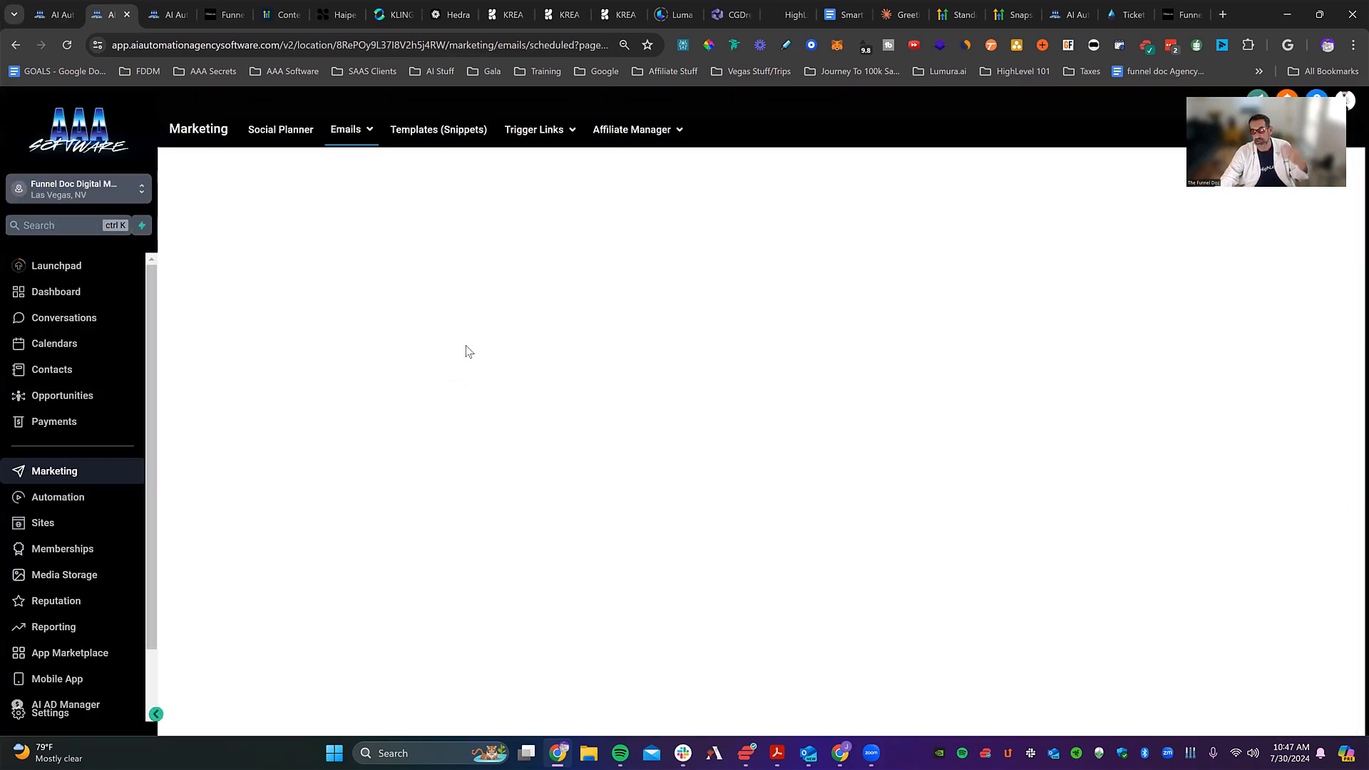
mouse_move(347, 129)
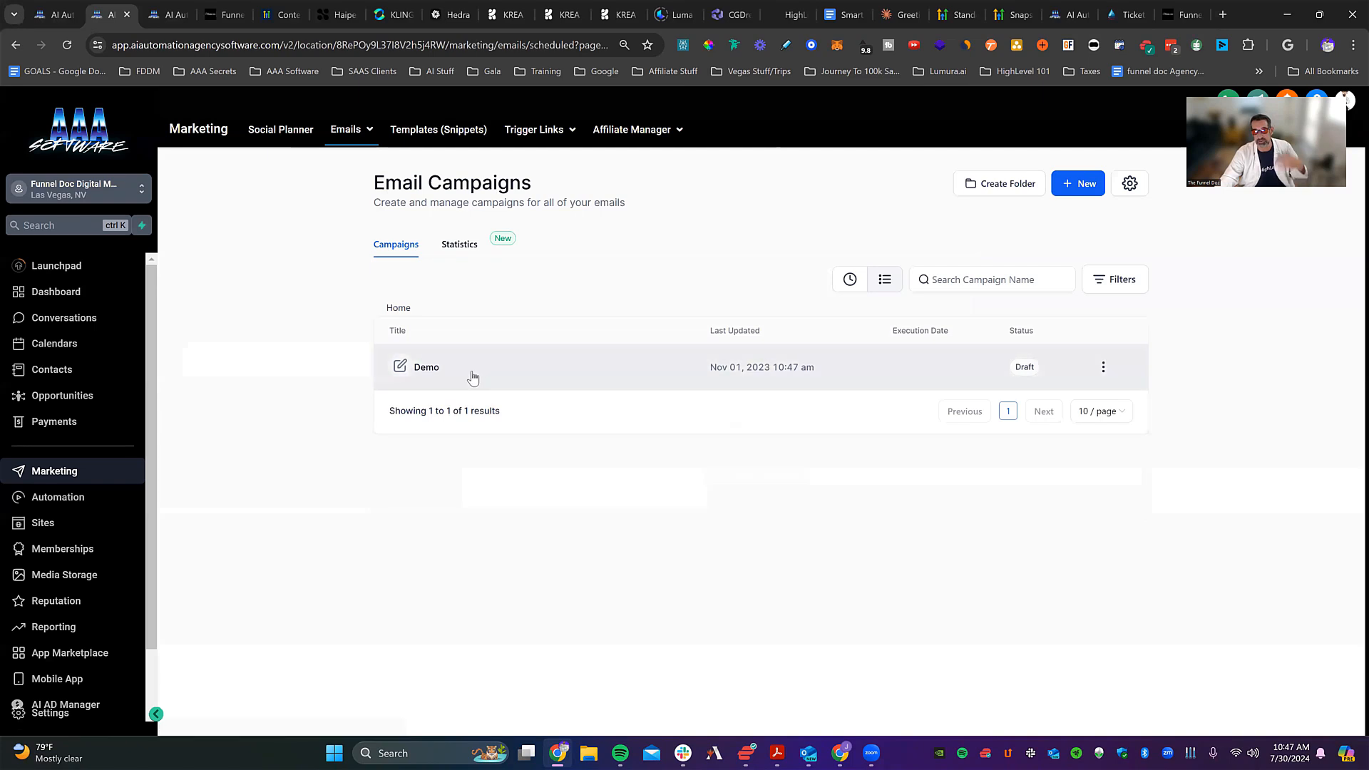
left_click(1071, 193)
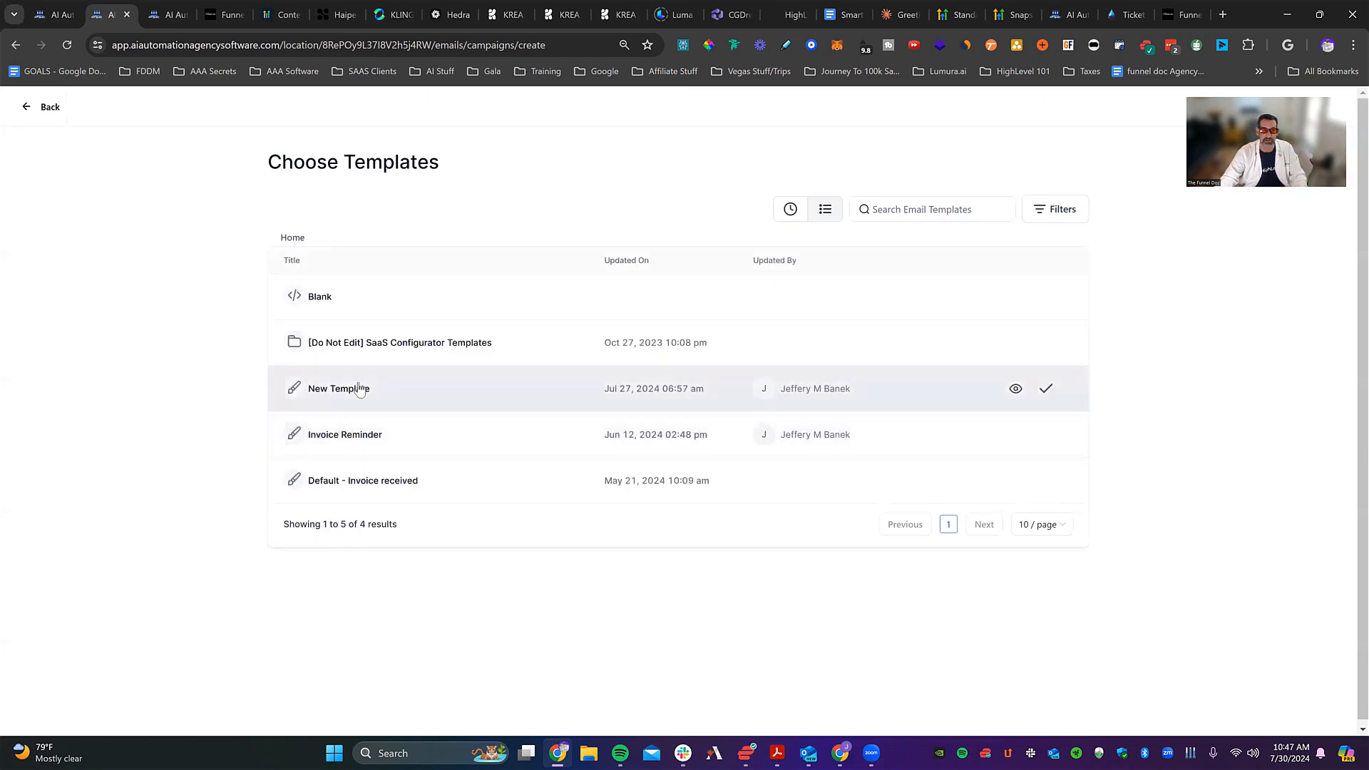
left_click(361, 388)
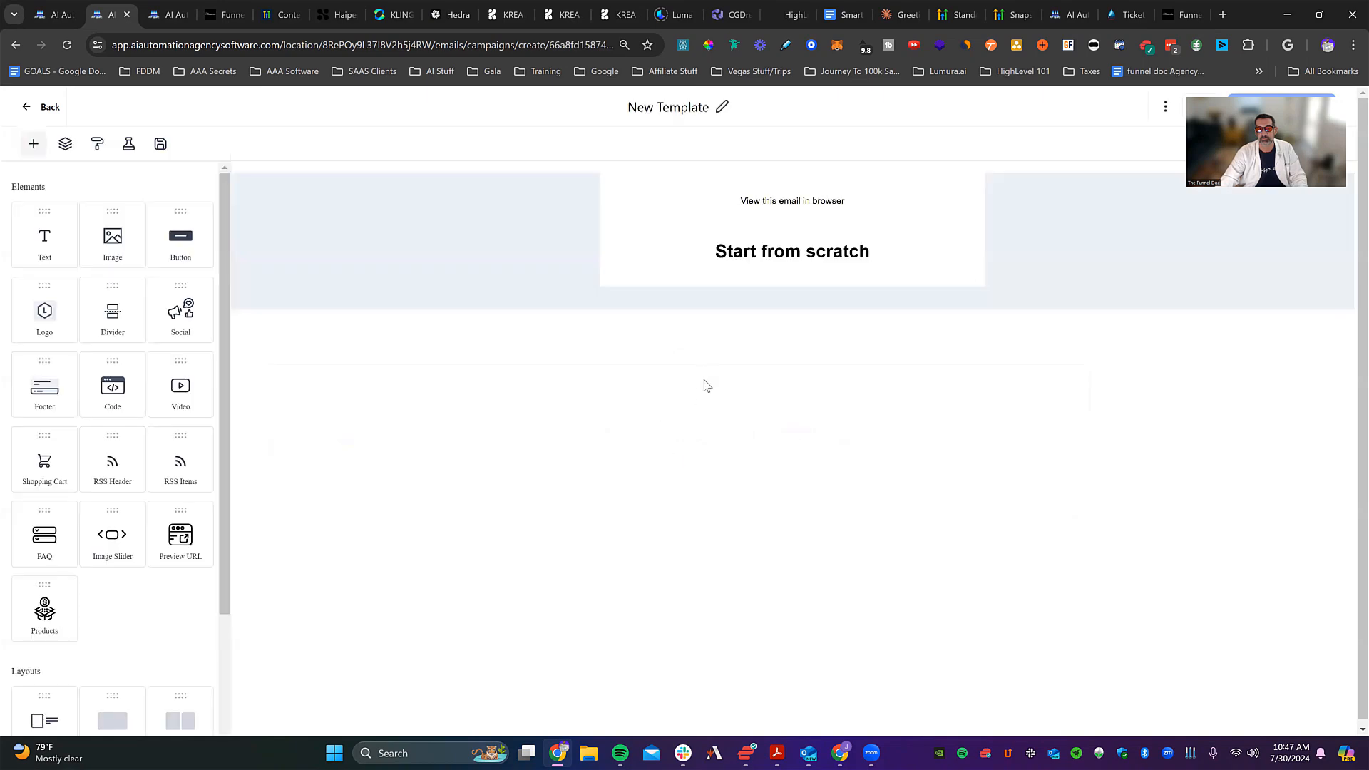
Step: Replace the "Start from scratch" heading with the Membership Contacts custom value Login Url(Magic Link)
left_click(866, 251)
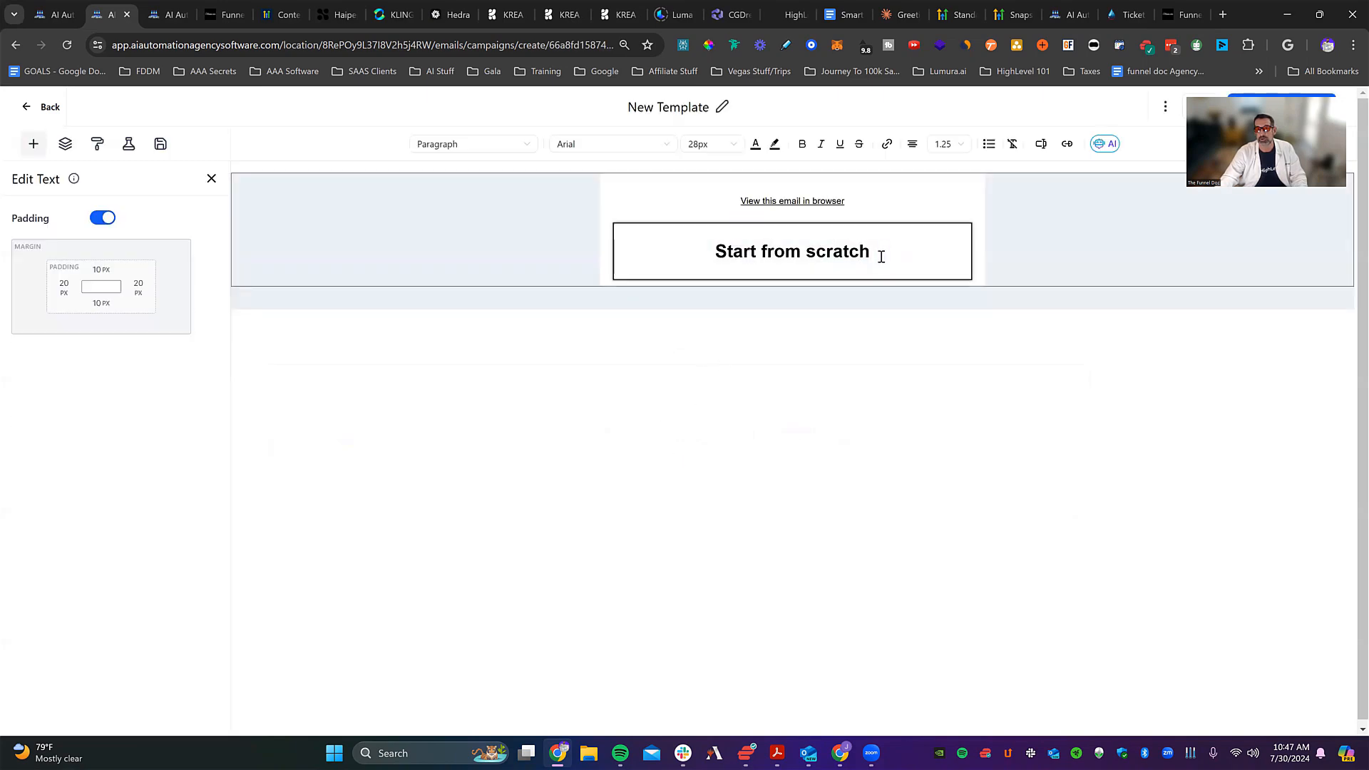
triple_click(714, 250)
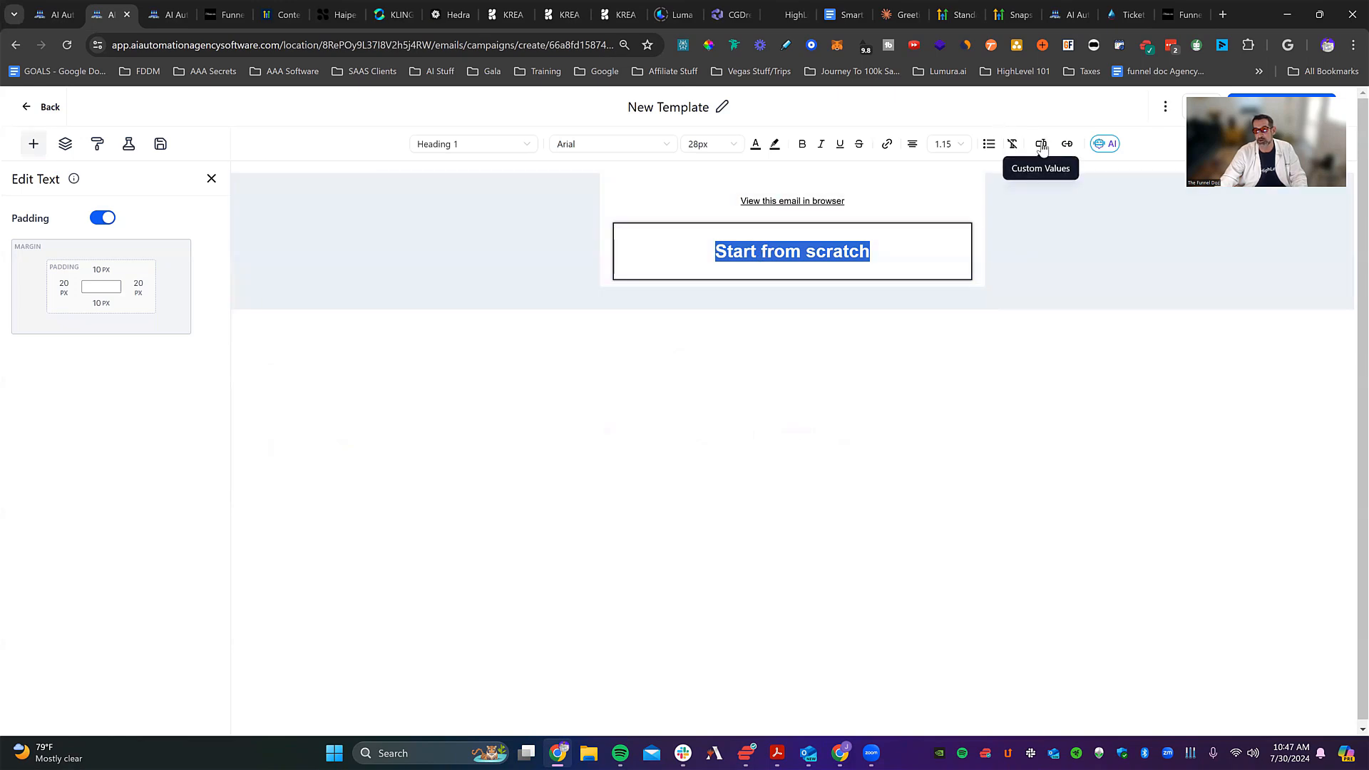
left_click(1041, 145)
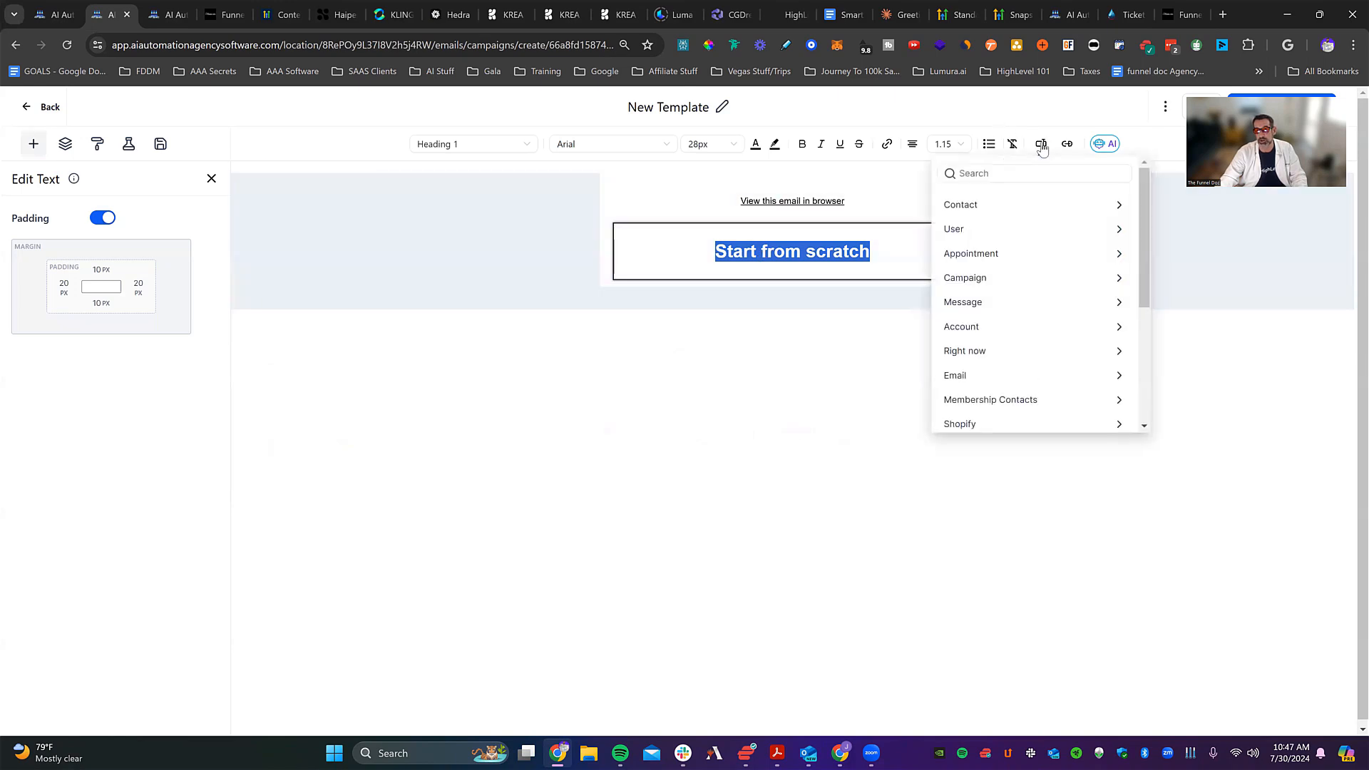
left_click(1036, 401)
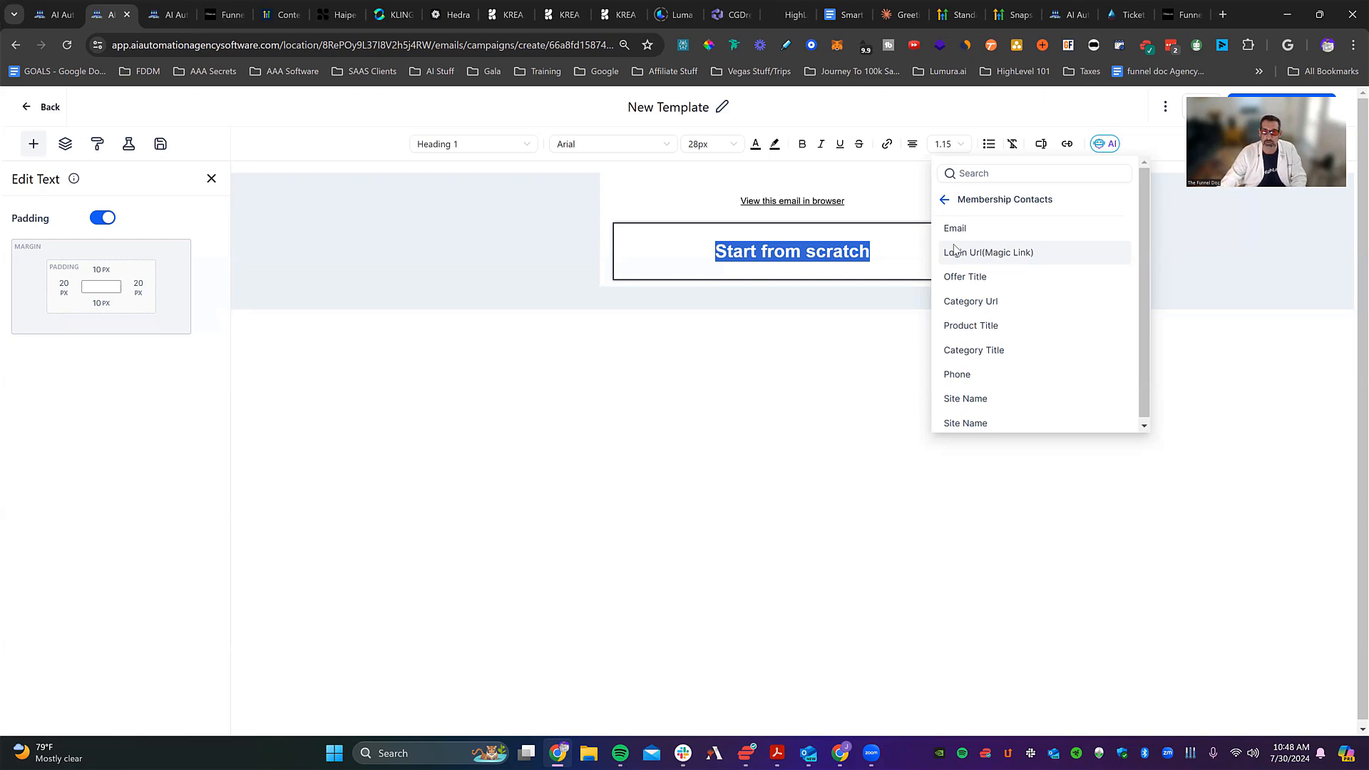
left_click(987, 253)
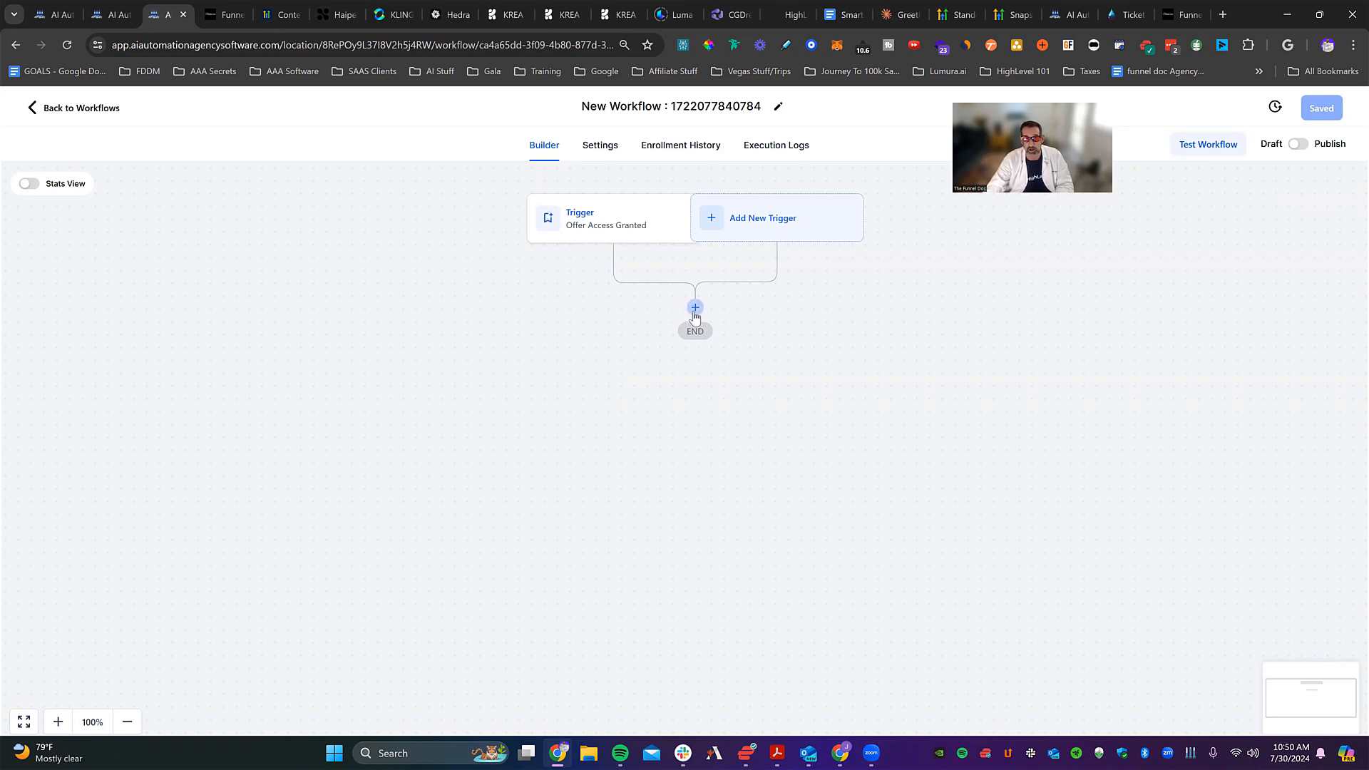
Step: Review the Offer Access Granted trigger's name and offer filter in the workflow, leaving without saving
left_click(696, 308)
left_click(593, 215)
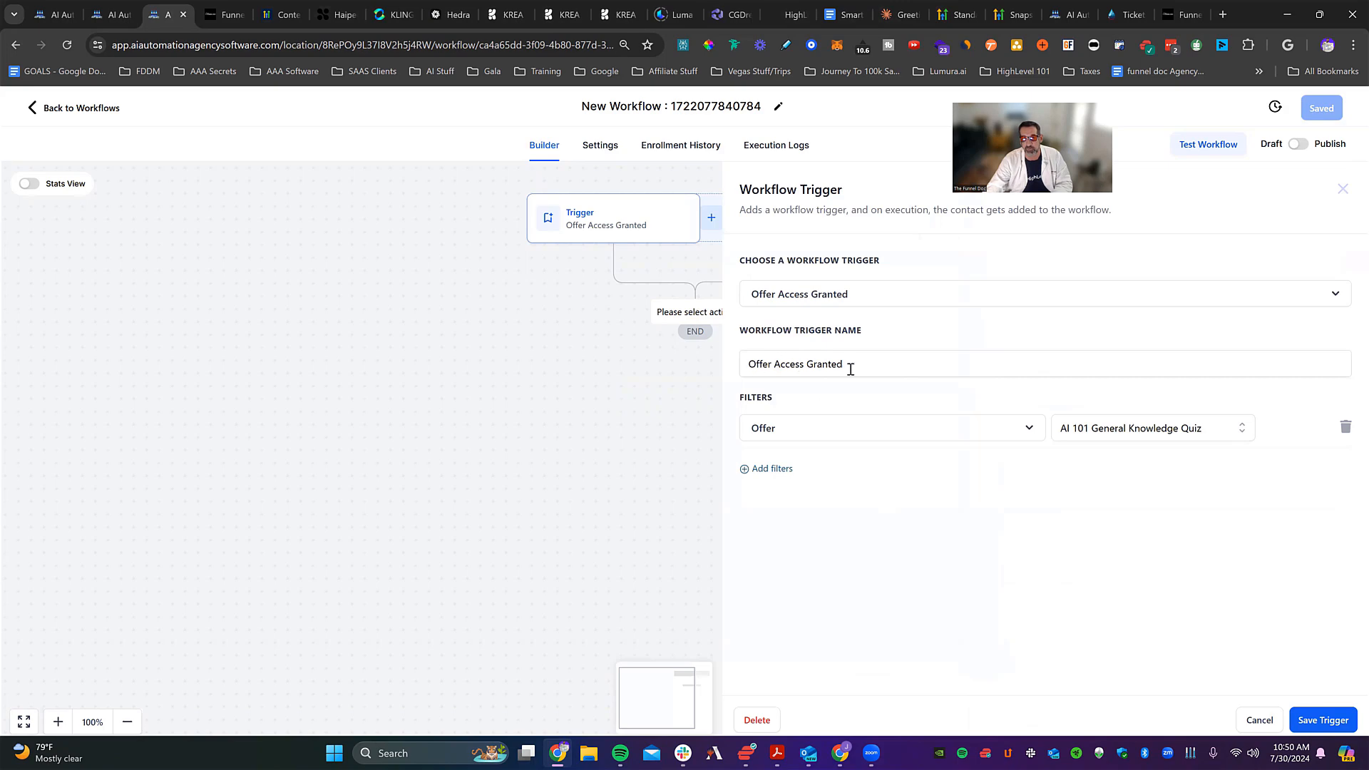
left_click(1256, 717)
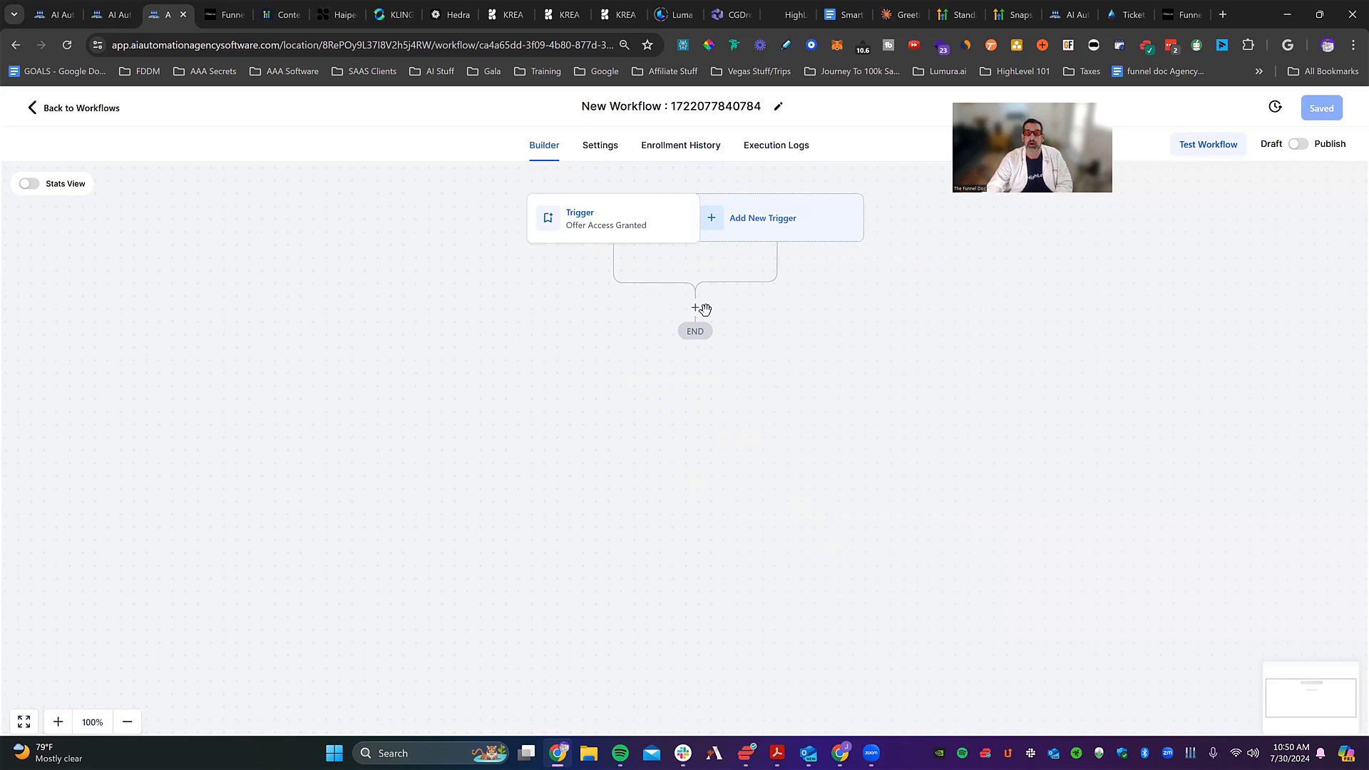
Step: Add an Email action to the workflow beneath the Offer Access Granted trigger
left_click(696, 308)
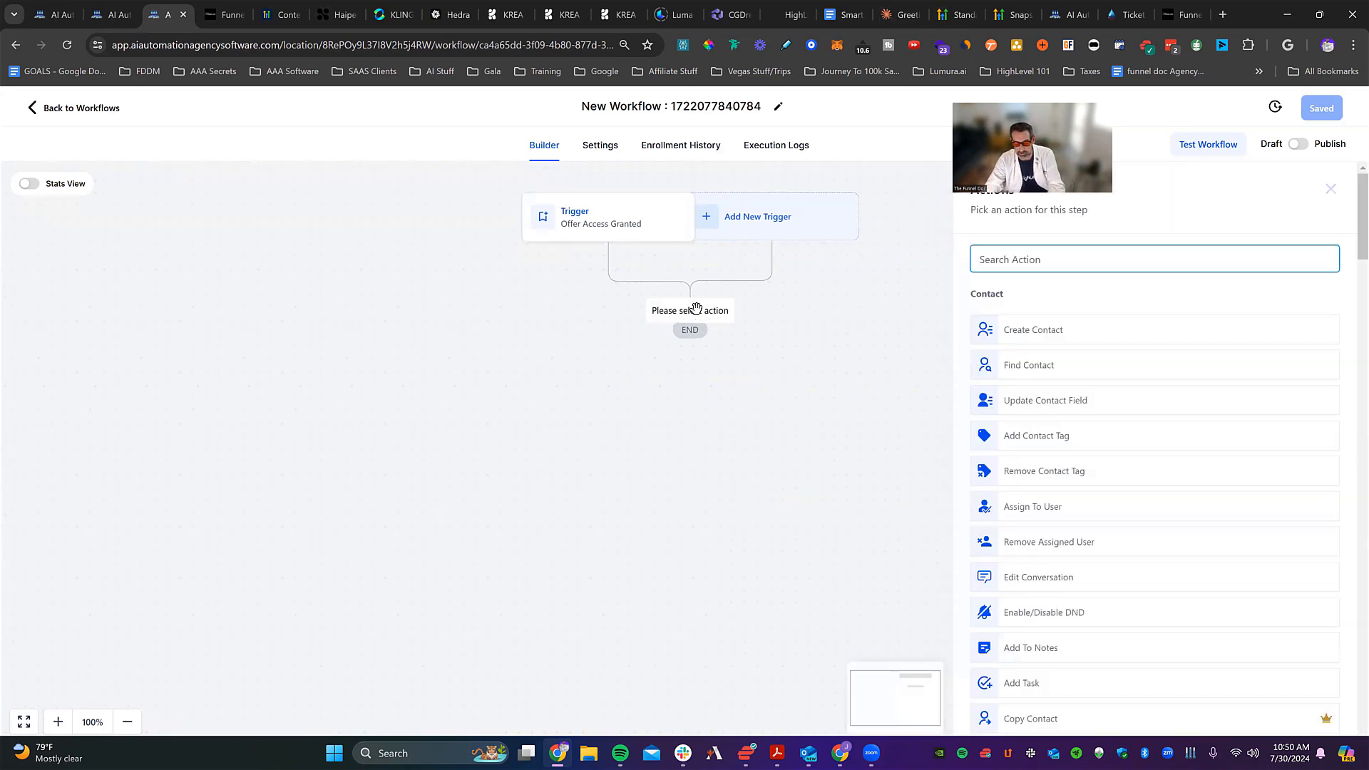
type("em")
left_click(1040, 464)
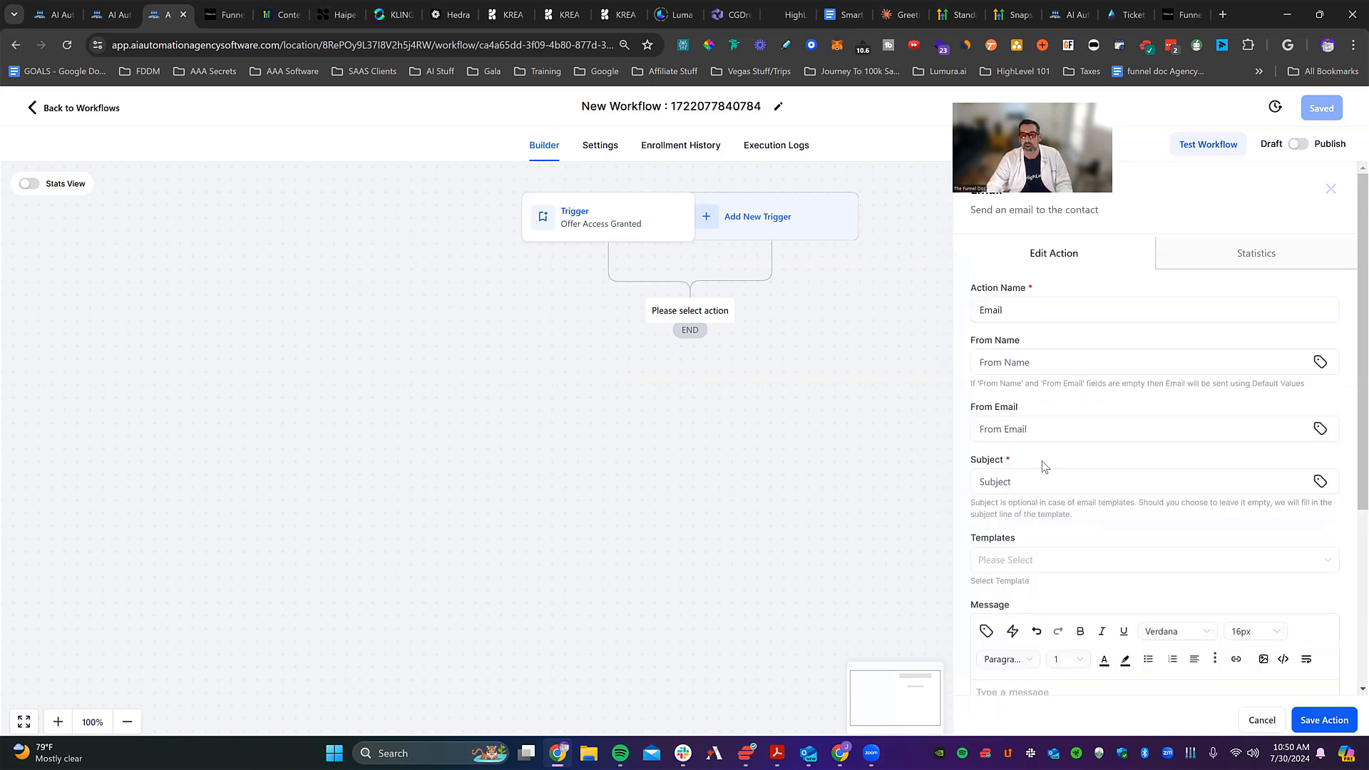
Step: Insert the Course > Offer Access Granted custom value Login URL (Magic Link) into the email message, and discard the action without saving
scroll(1042, 513, "down", 4)
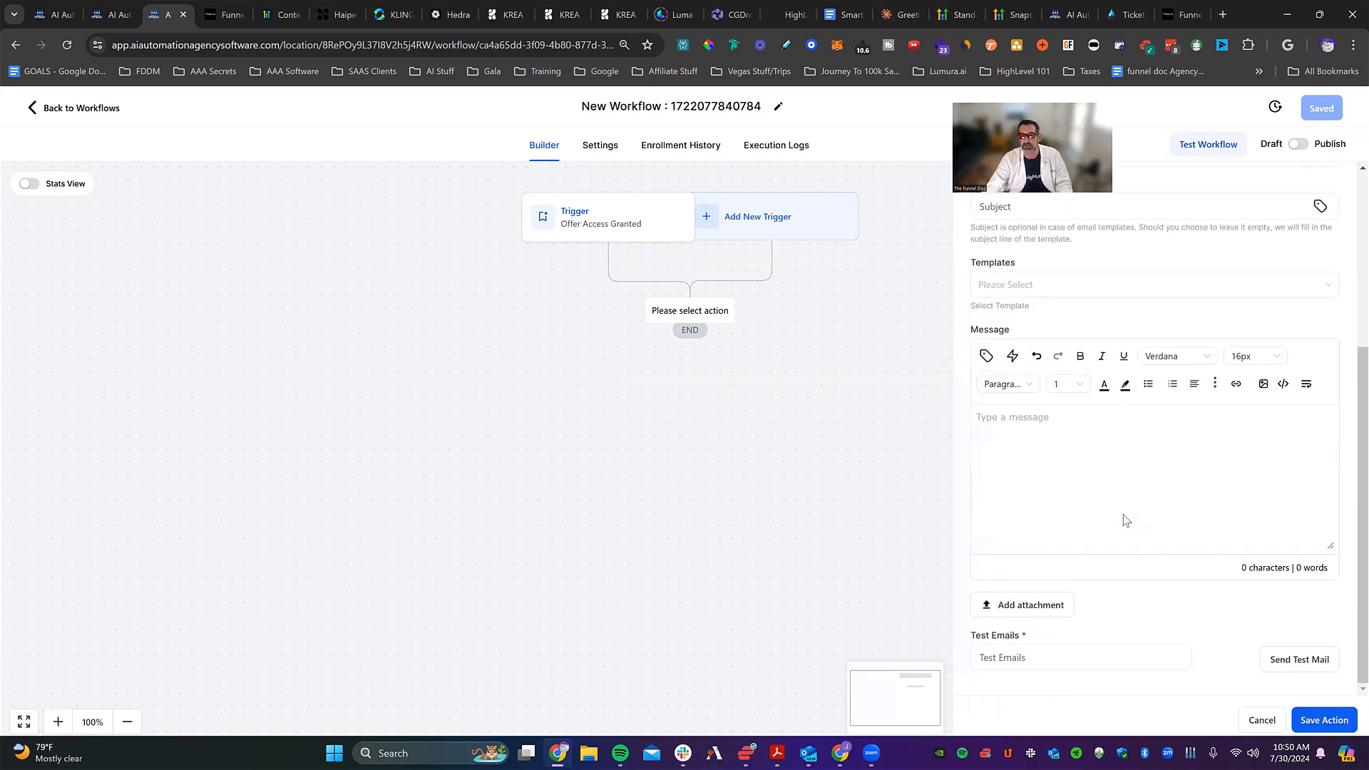
left_click(986, 356)
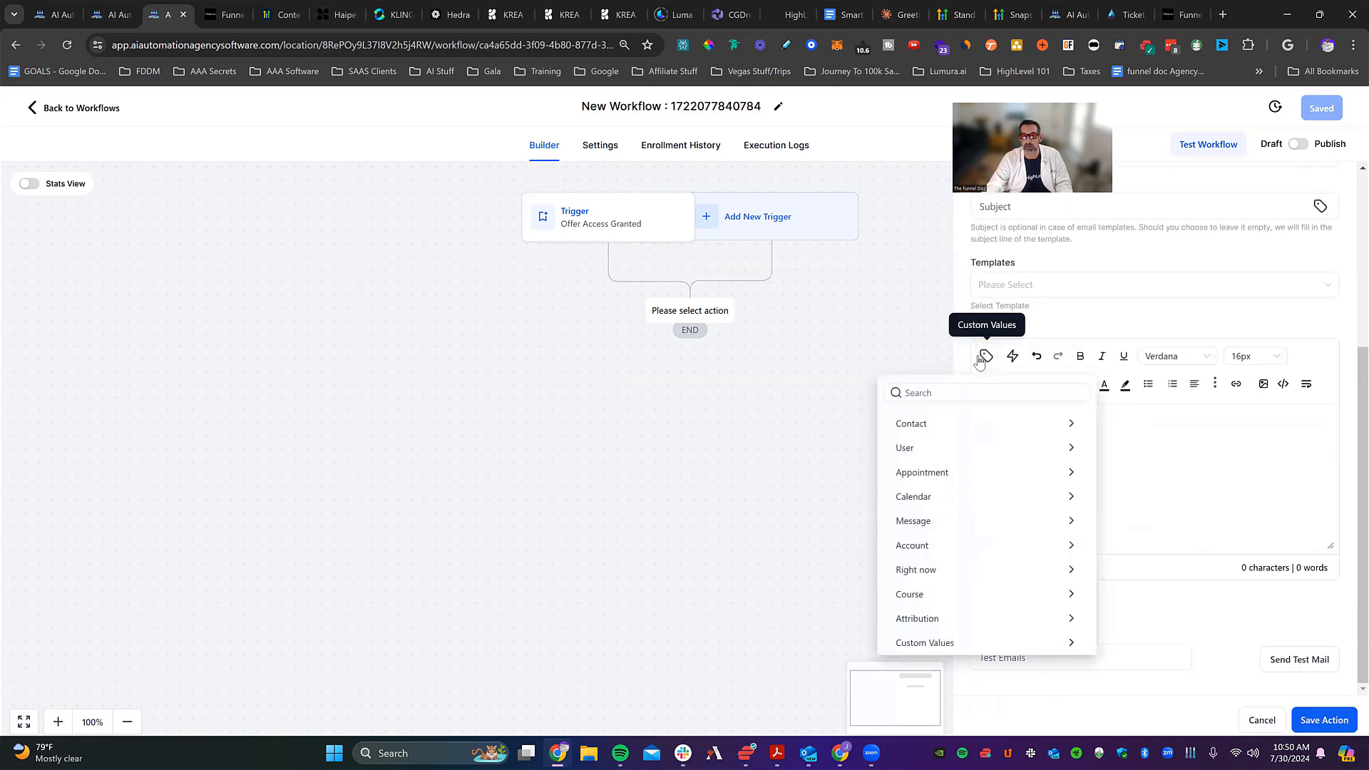
left_click(941, 591)
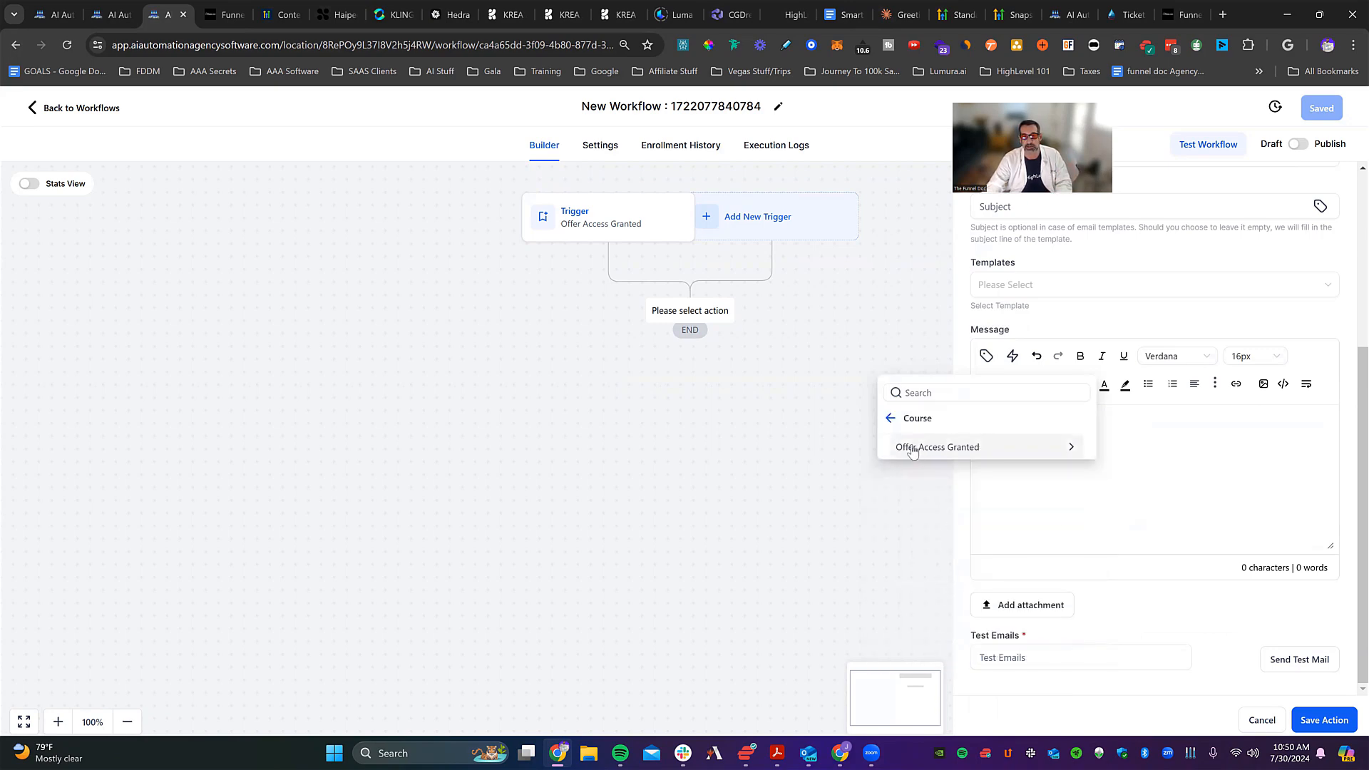
left_click(950, 448)
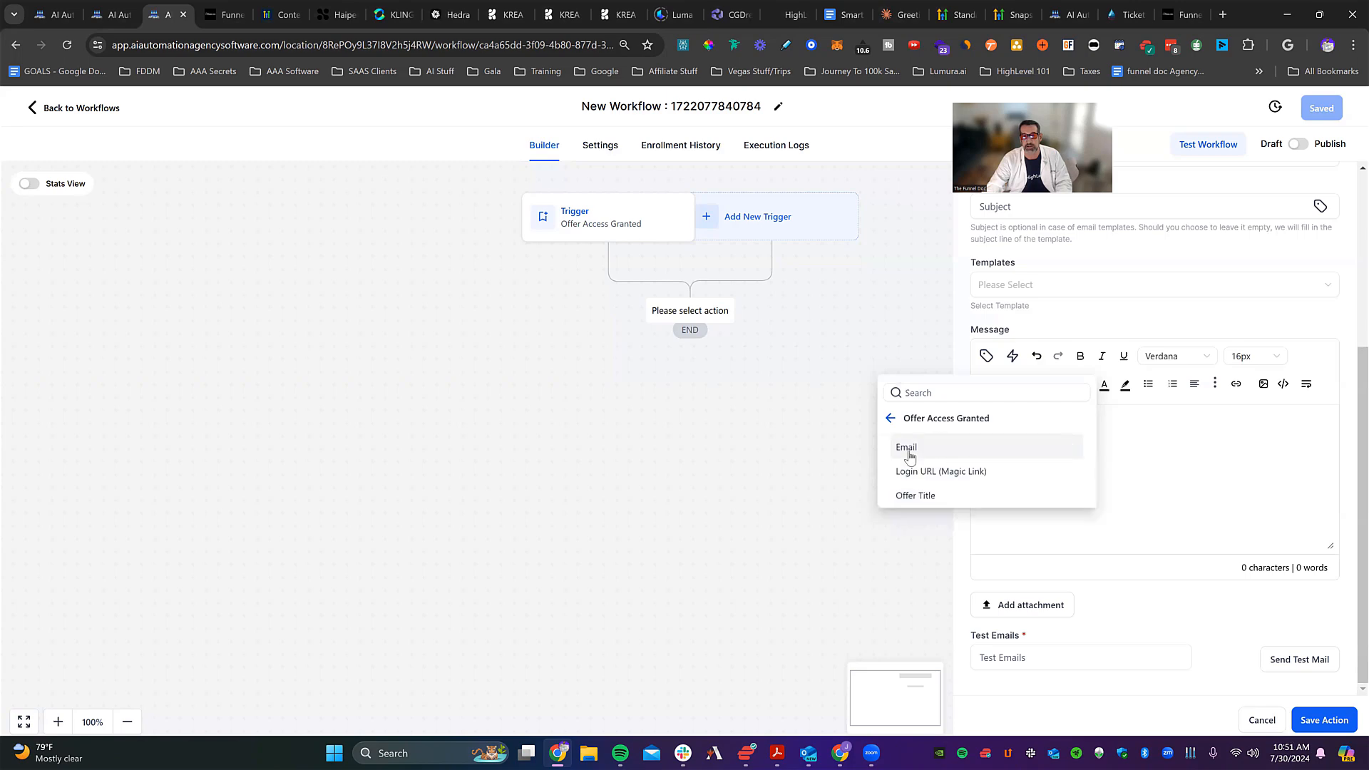
left_click(961, 473)
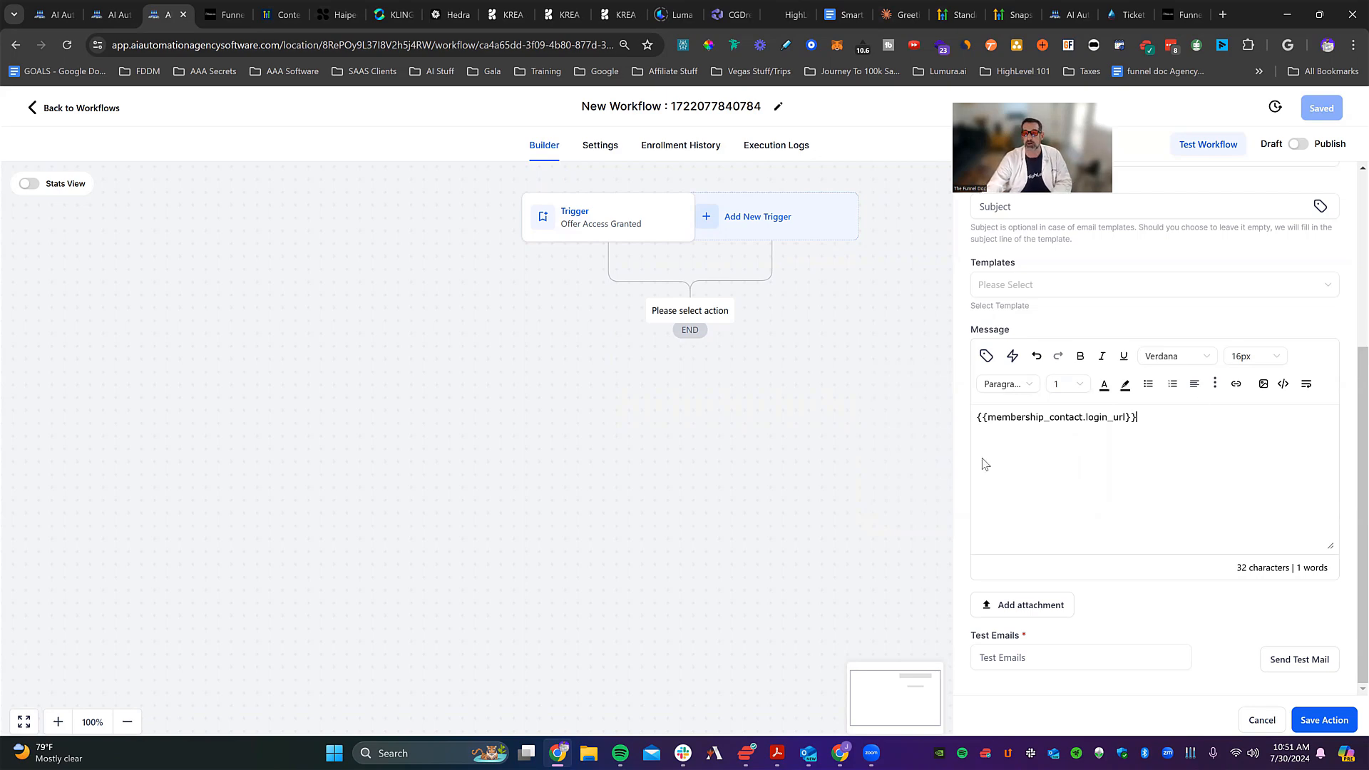
left_click(1275, 718)
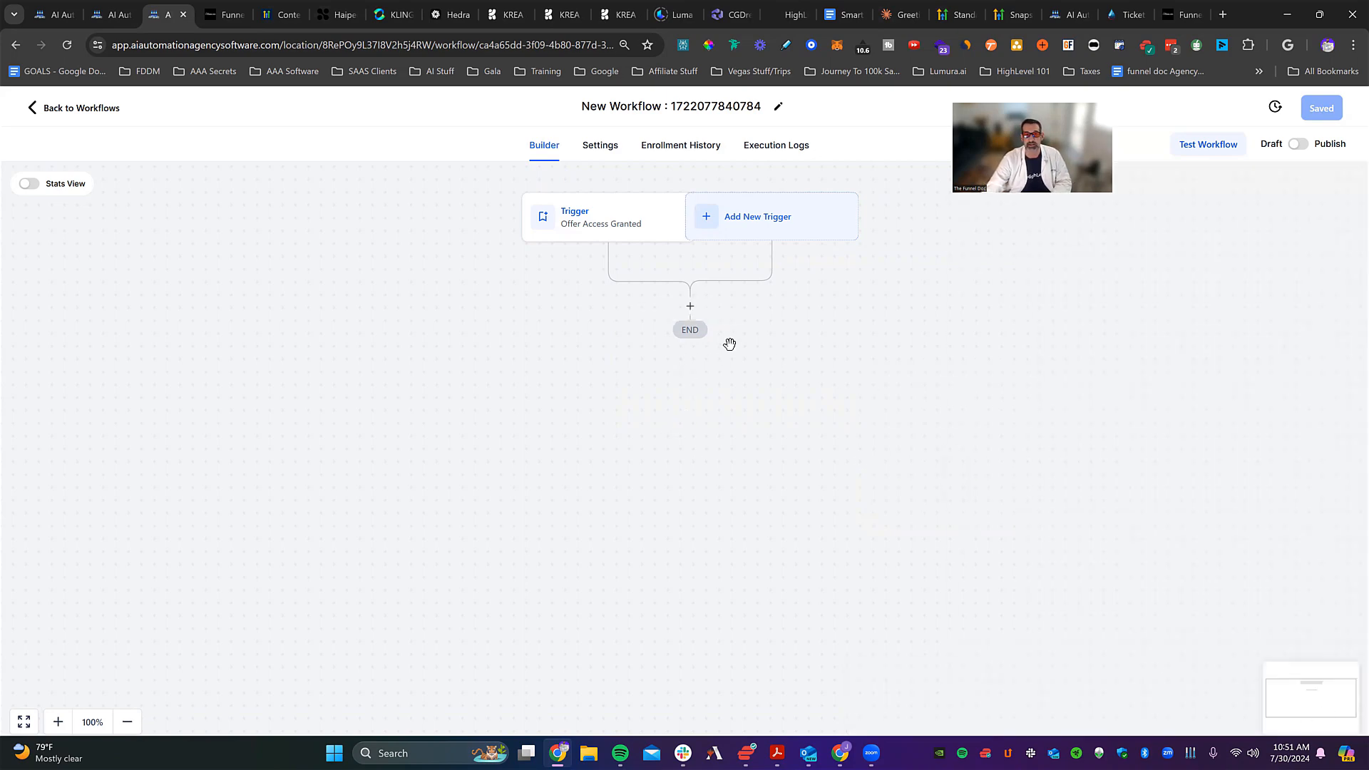
Step: Add a Send SMS action to the workflow beneath the Offer Access Granted trigger
left_click(693, 311)
type("sm")
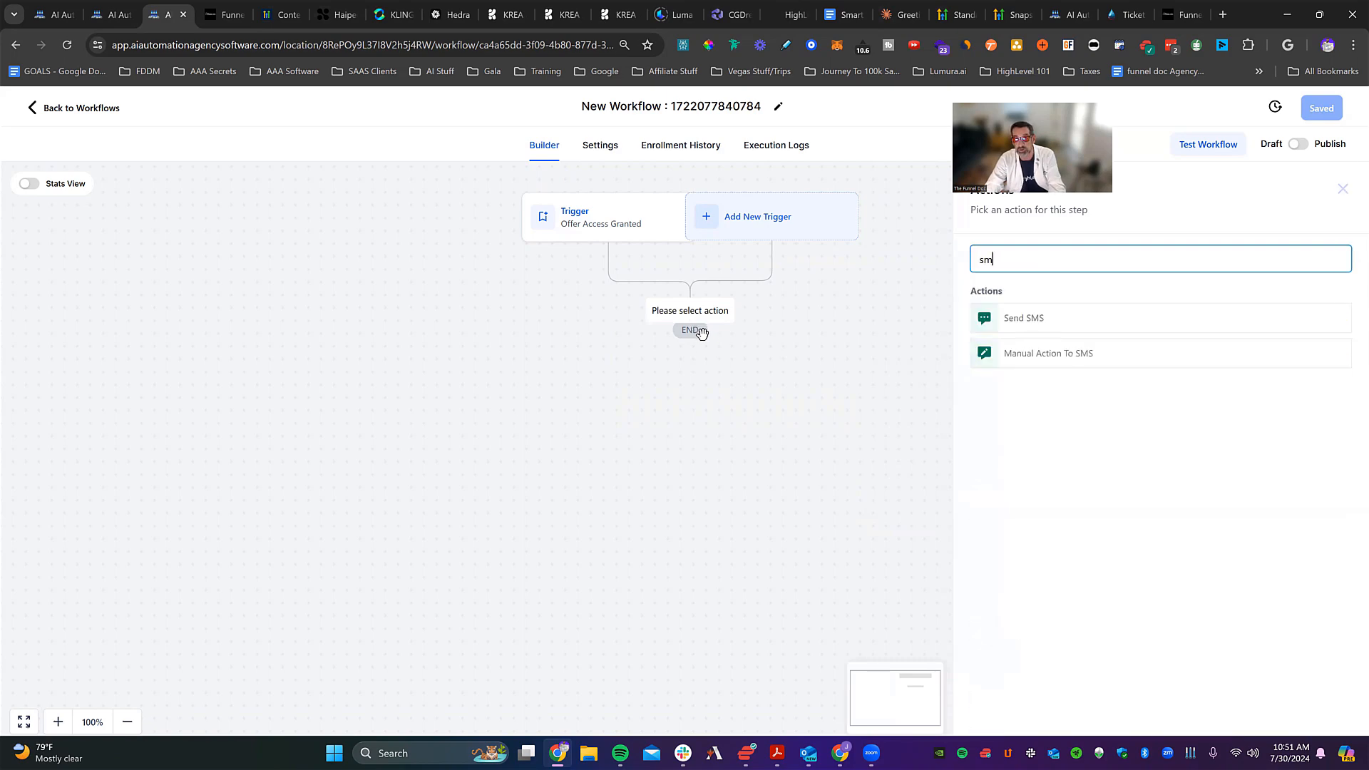
left_click(1045, 321)
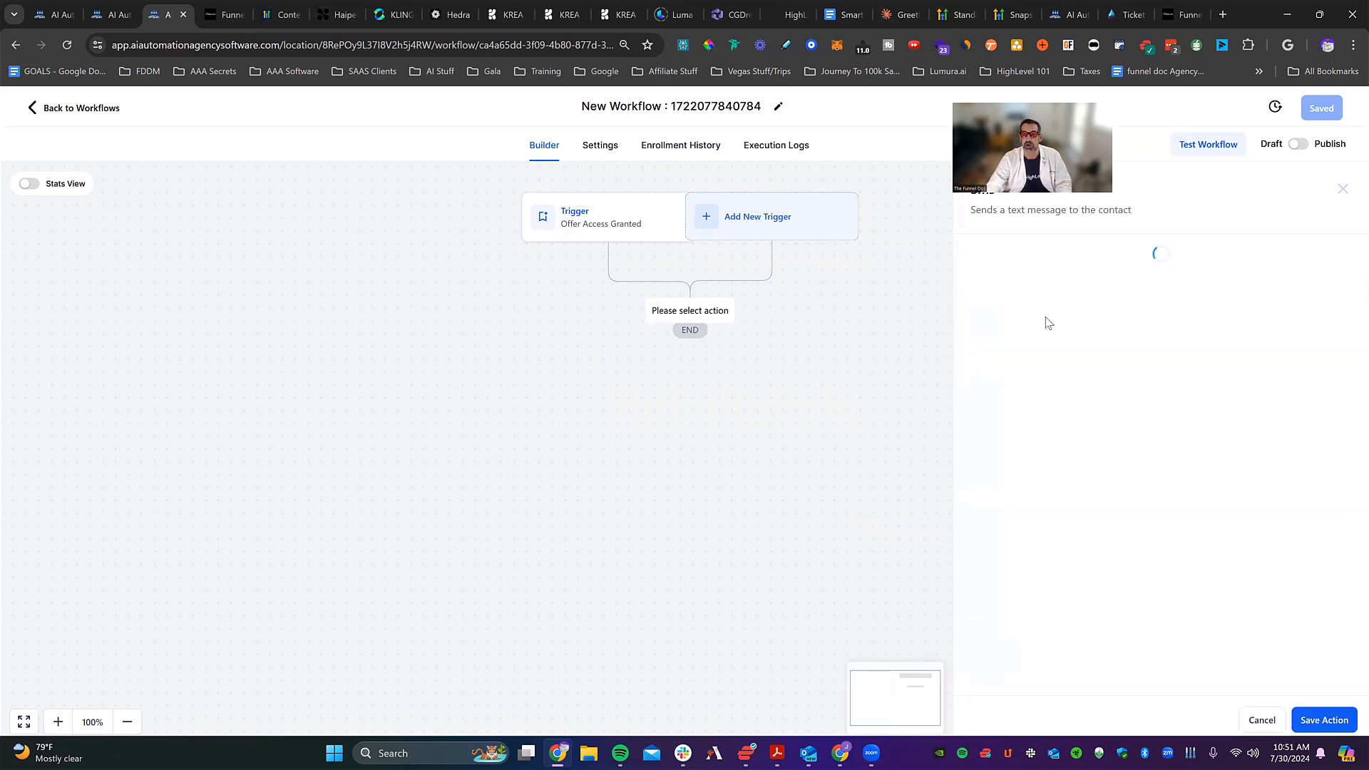
Step: Insert the Course > Offer Access Granted custom value Login URL (Magic Link) into the SMS message
left_click(986, 430)
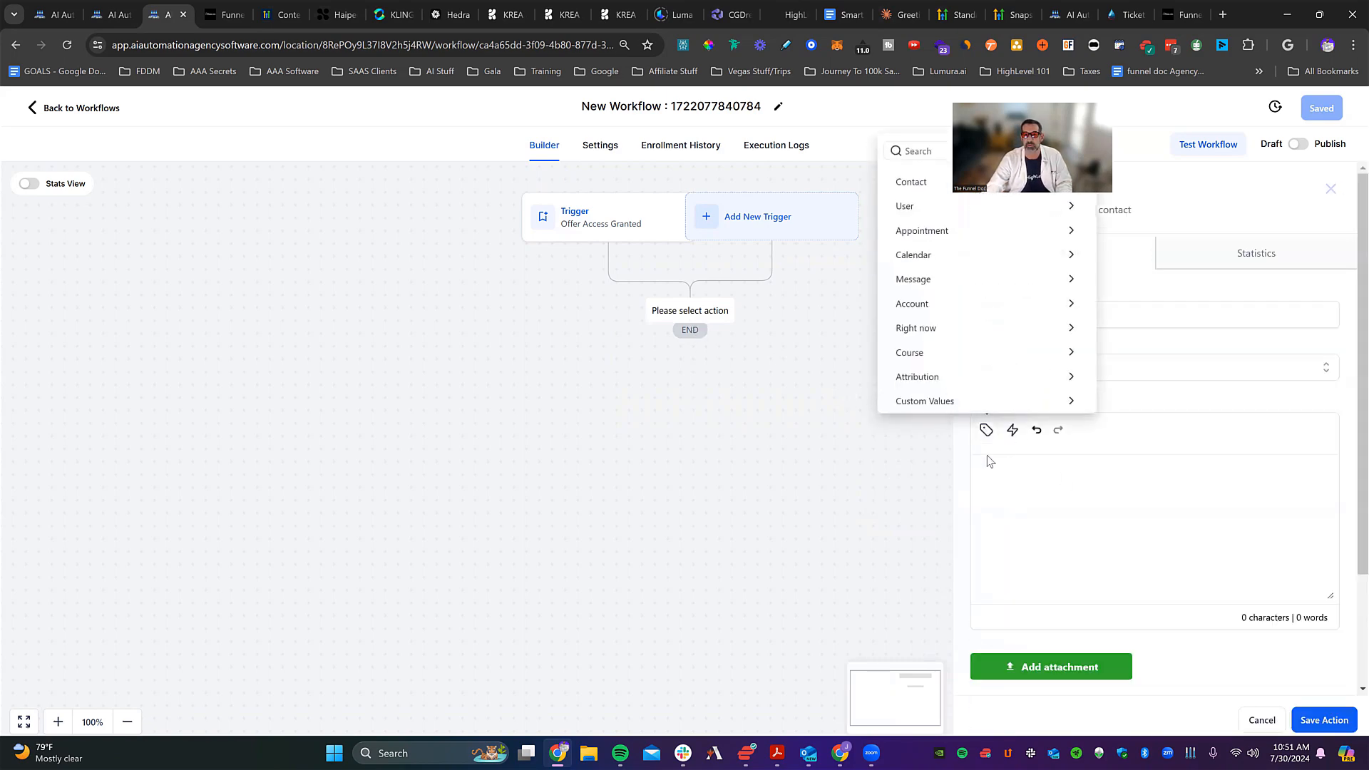
left_click(927, 354)
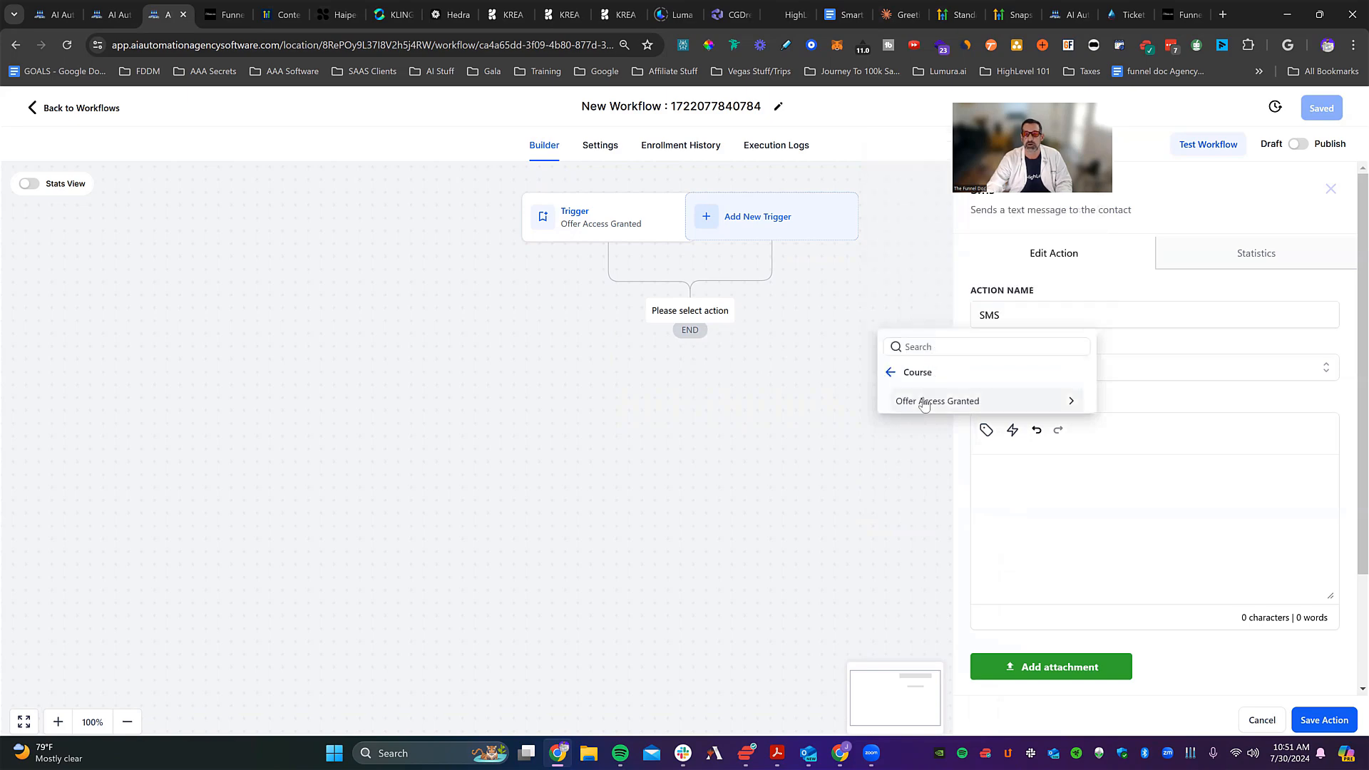
left_click(923, 400)
left_click(929, 376)
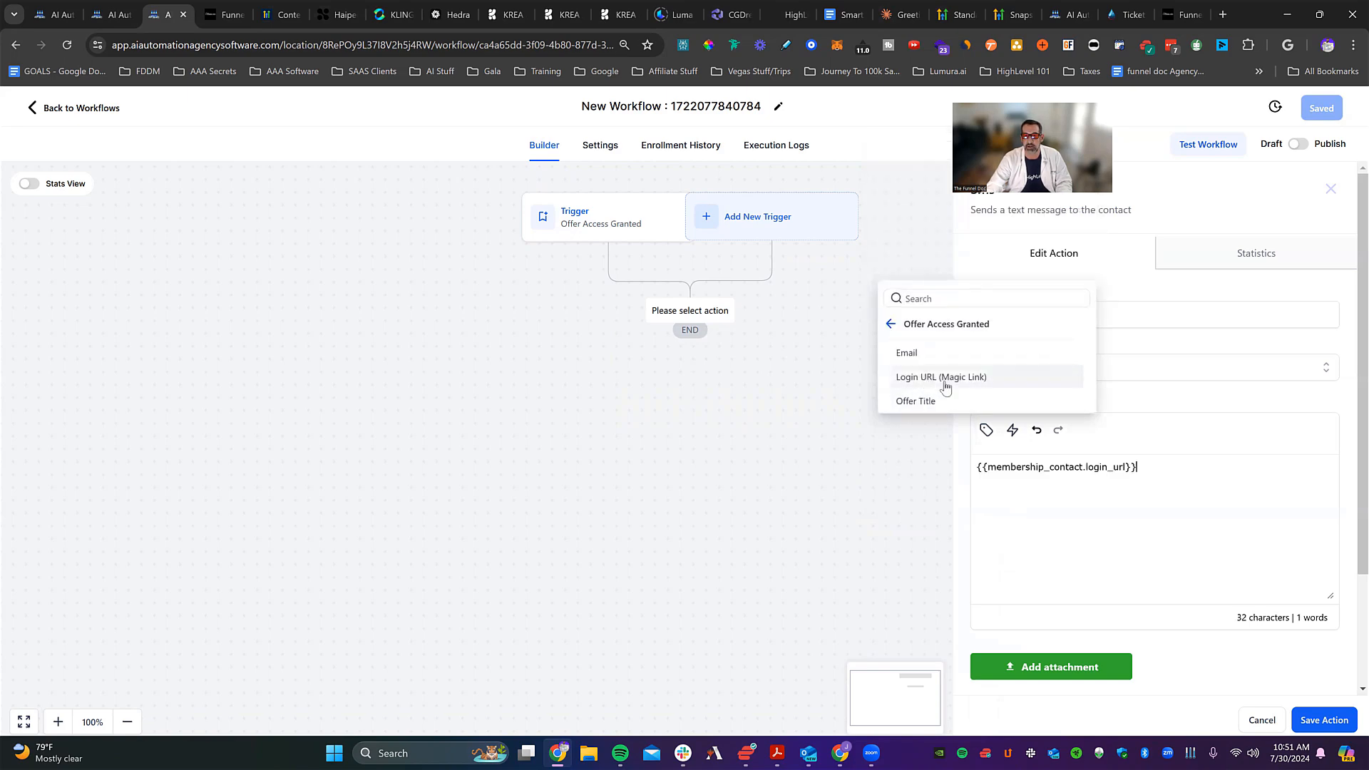